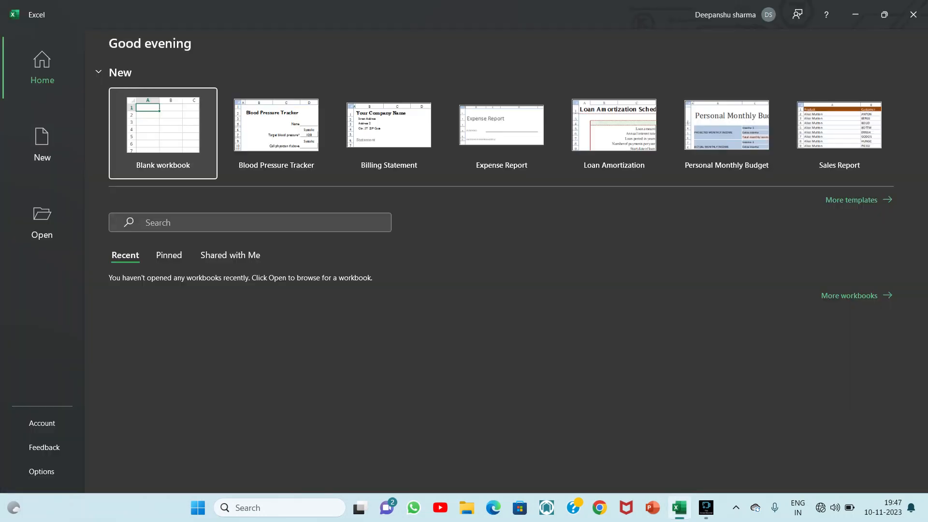
# Create a blank workbook and enter the header "Sr no." in cell A1
pyautogui.click(163, 133)
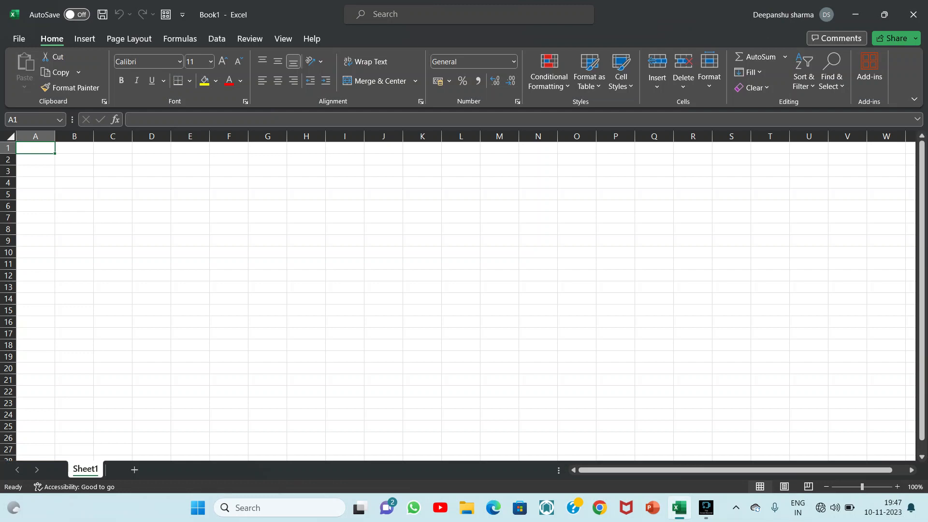
pyautogui.write('Sr')
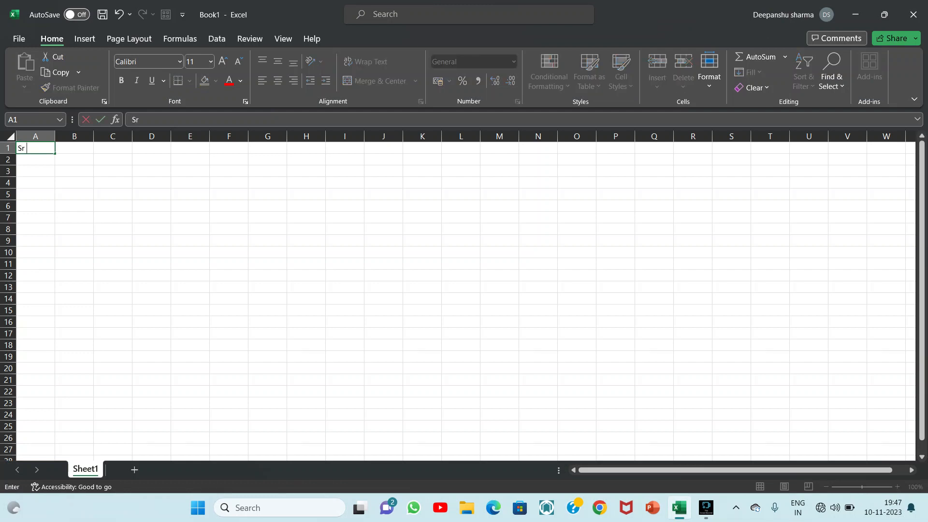
pyautogui.write(' no.')
pyautogui.press('Return')
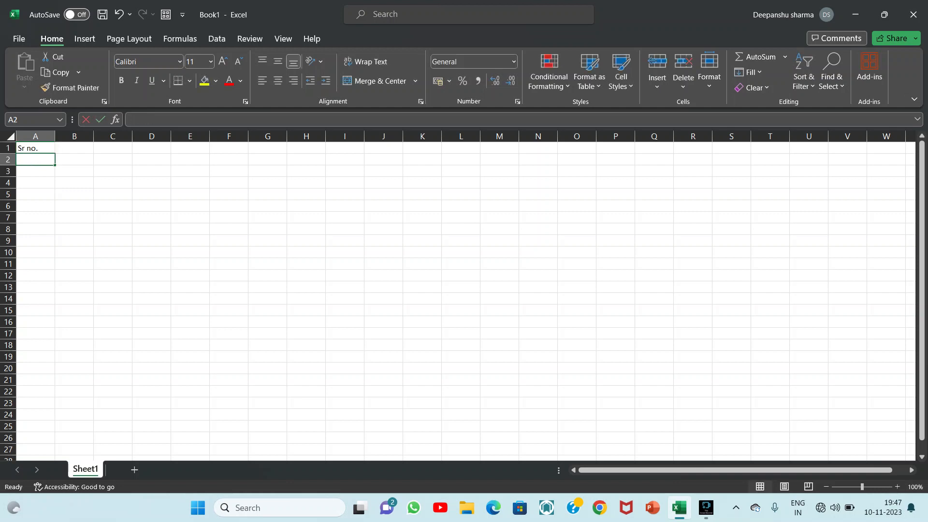
# Enter the serial numbers 1 to 6 in cells A2 to A7
pyautogui.write('1')
pyautogui.press('Return')
pyautogui.write('2')
pyautogui.press('Return')
pyautogui.write('3')
pyautogui.press('Return')
pyautogui.write('4')
pyautogui.press('Return')
pyautogui.write('5')
pyautogui.press('Return')
pyautogui.write('6')
pyautogui.press('Return')
# Enter 78, 9 and 10 in cells A8 to A10
pyautogui.write('7')
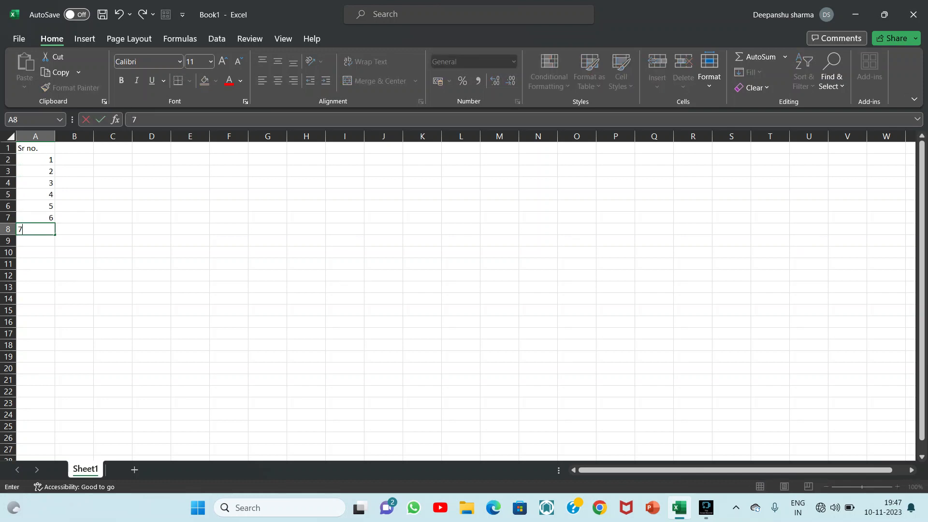
pyautogui.write('8')
pyautogui.press('Return')
pyautogui.write('9')
pyautogui.press('Return')
pyautogui.write('10')
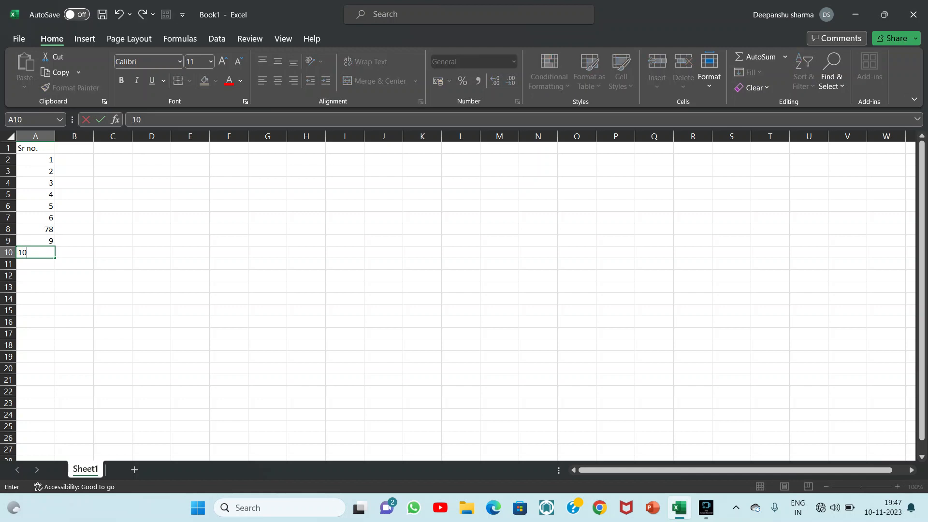
# Enter the header "Item name" in cell B1 and widen column B slightly to fit it
pyautogui.click(74, 148)
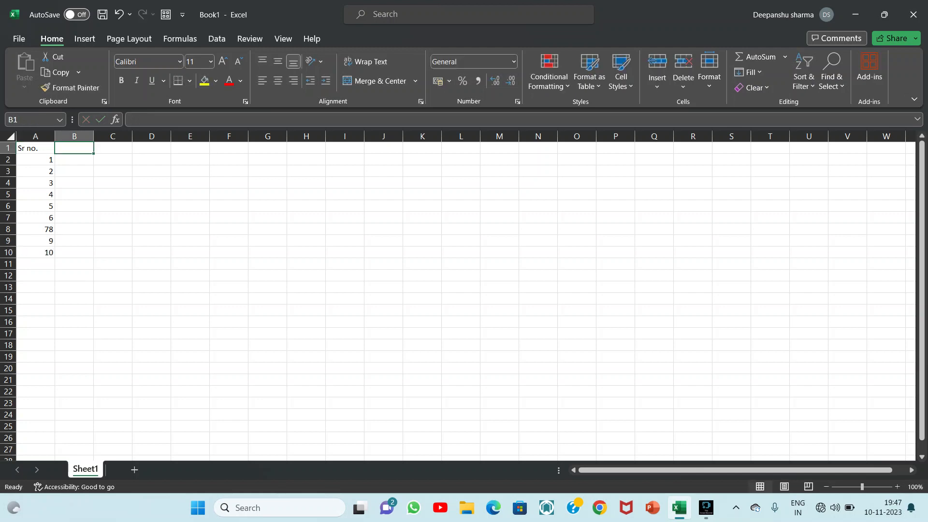
pyautogui.write('Item name')
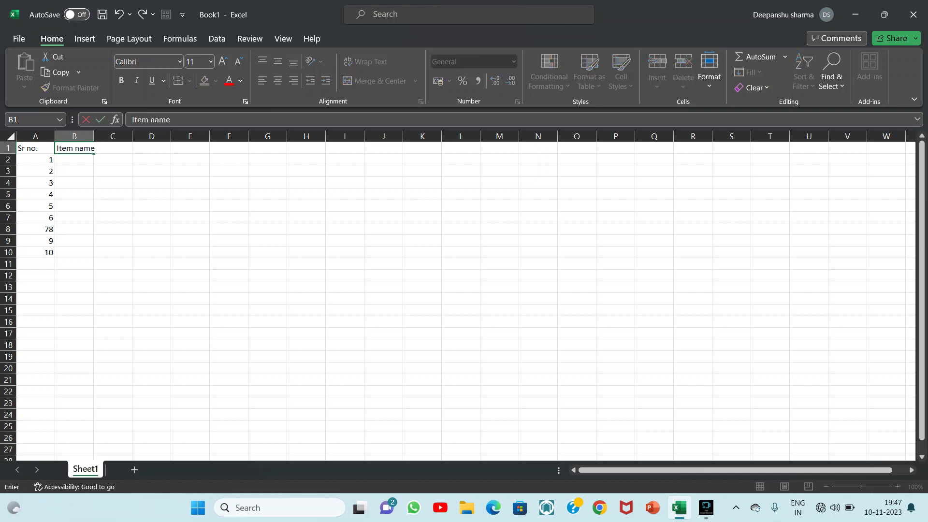
pyautogui.press('Return')
pyautogui.moveTo(94, 136); pyautogui.dragTo(98, 136)
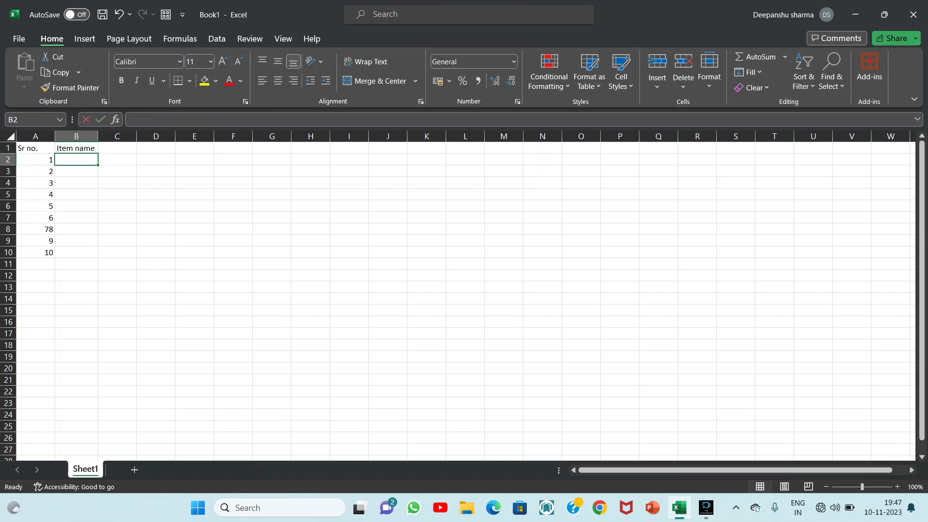
# Enter the item names Computer, Keyboard and Mouse in cells B2 to B4
pyautogui.write('Comp')
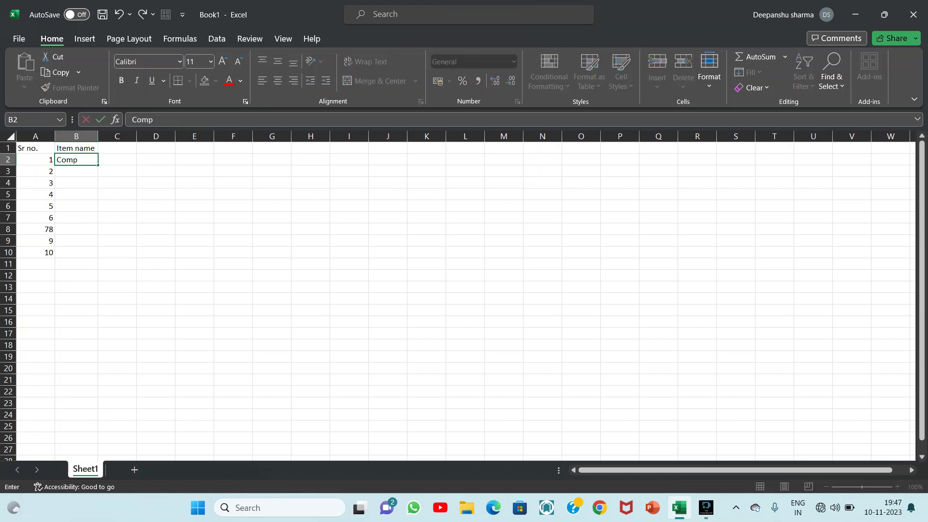
pyautogui.write('uter')
pyautogui.press('Return')
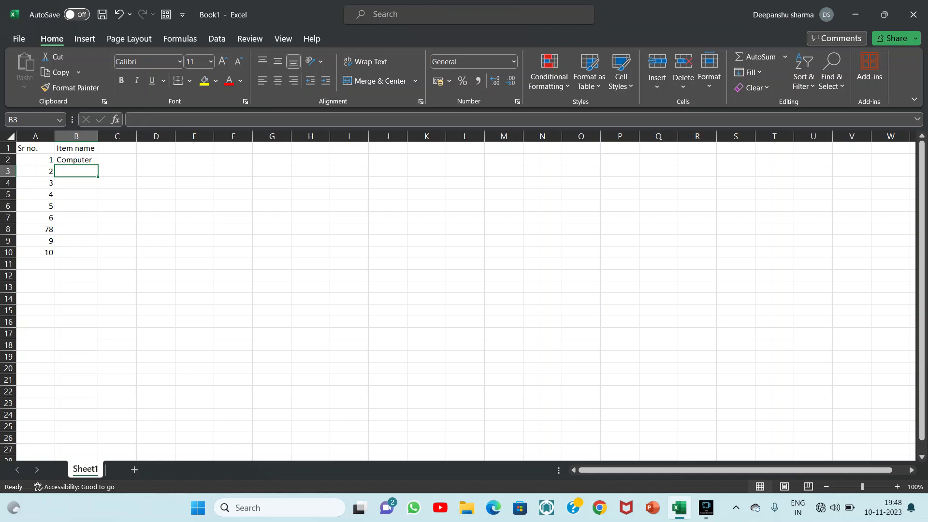
pyautogui.write('Keyb')
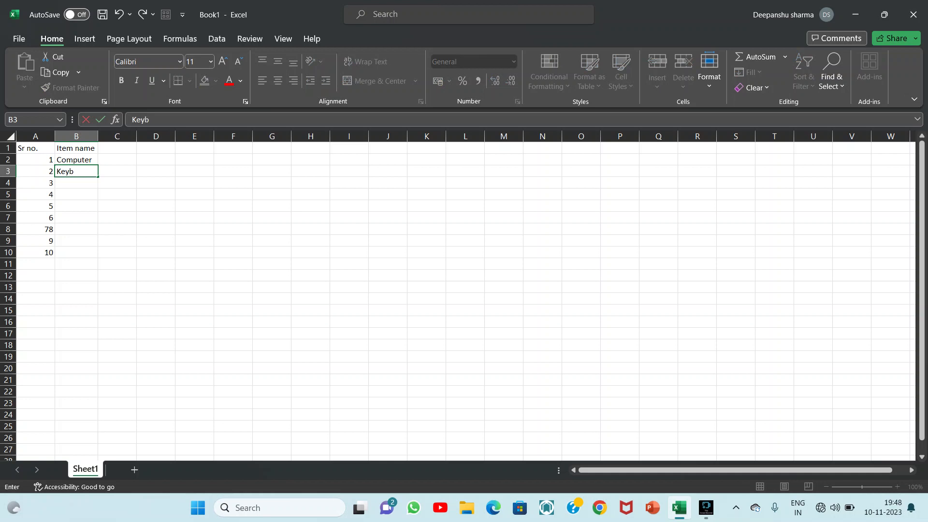
pyautogui.write('oard')
pyautogui.press('Return')
pyautogui.write('Mo')
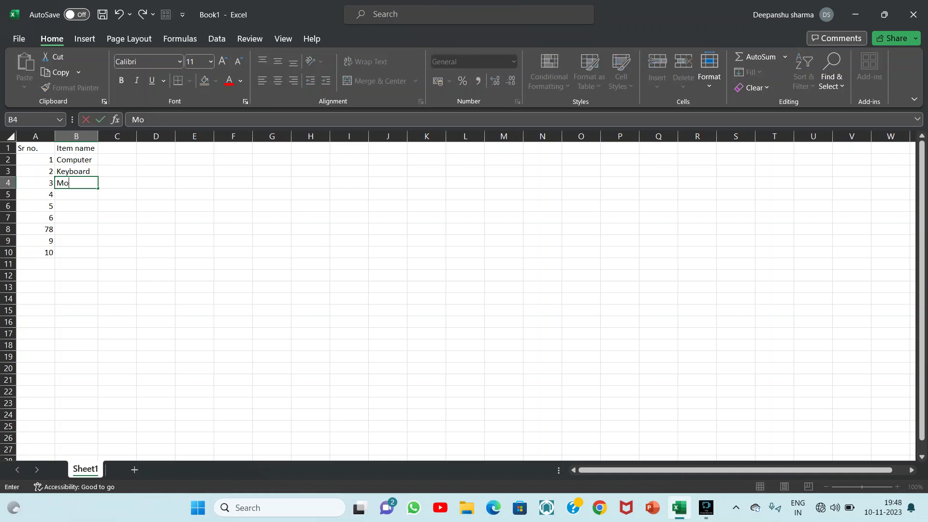
pyautogui.write('use')
pyautogui.press('Return')
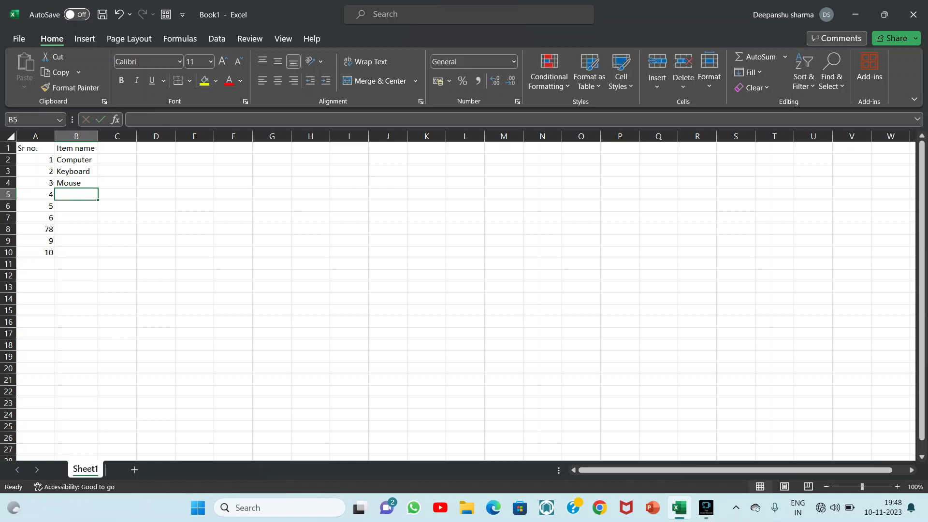
# Enter the item names Mobile, LED and Printer in cells B5 to B7
pyautogui.write('Mob')
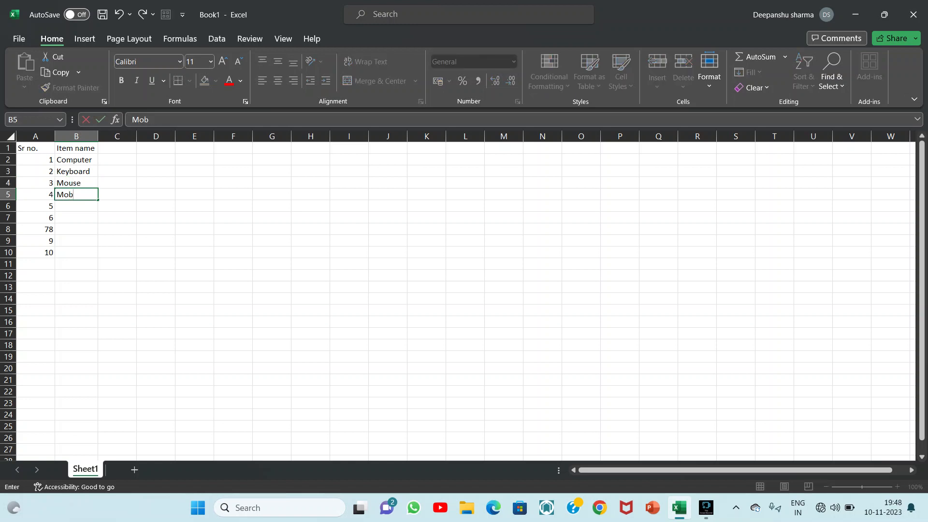
pyautogui.write('ile')
pyautogui.press('Return')
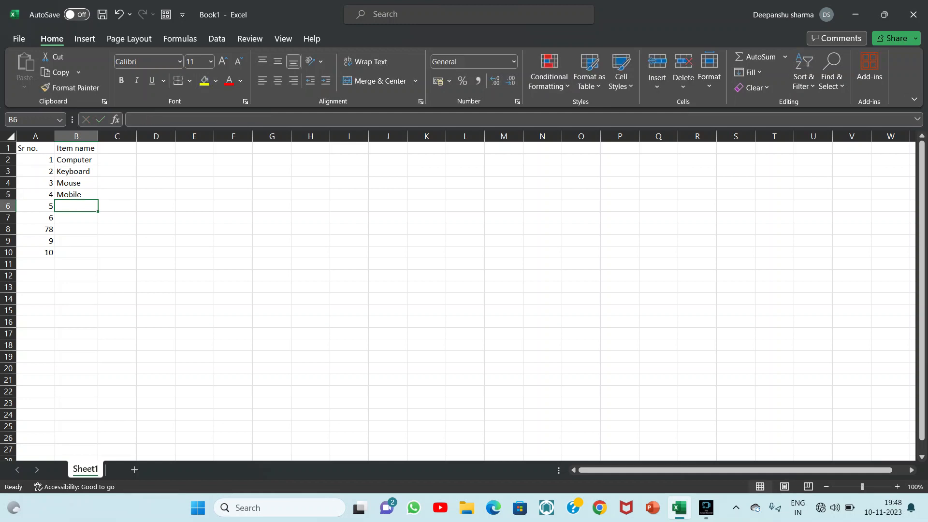
pyautogui.write('LED')
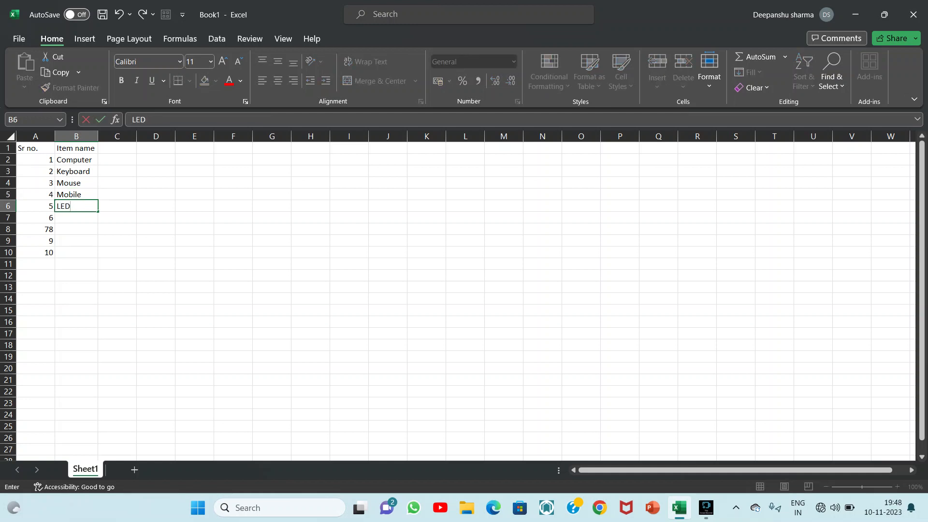
pyautogui.press('Return')
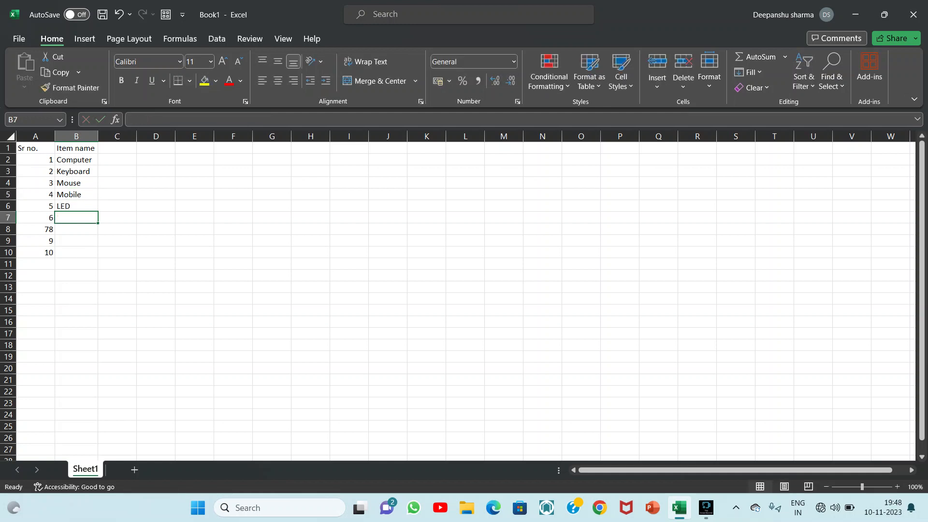
pyautogui.write('Printer')
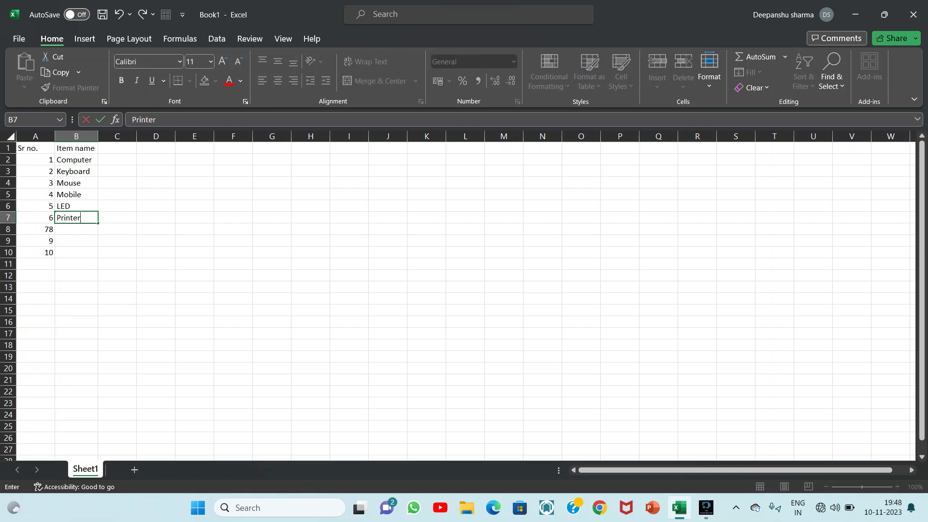
pyautogui.press('Return')
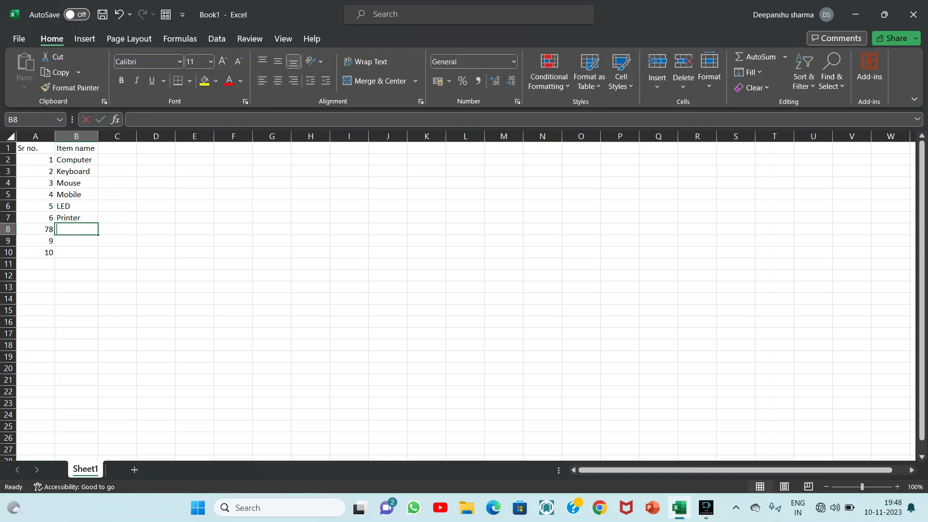
# Enter the item names Hard Disk, Monitor, Pendrive and Scanner in cells B8 to B11
pyautogui.write('Hard')
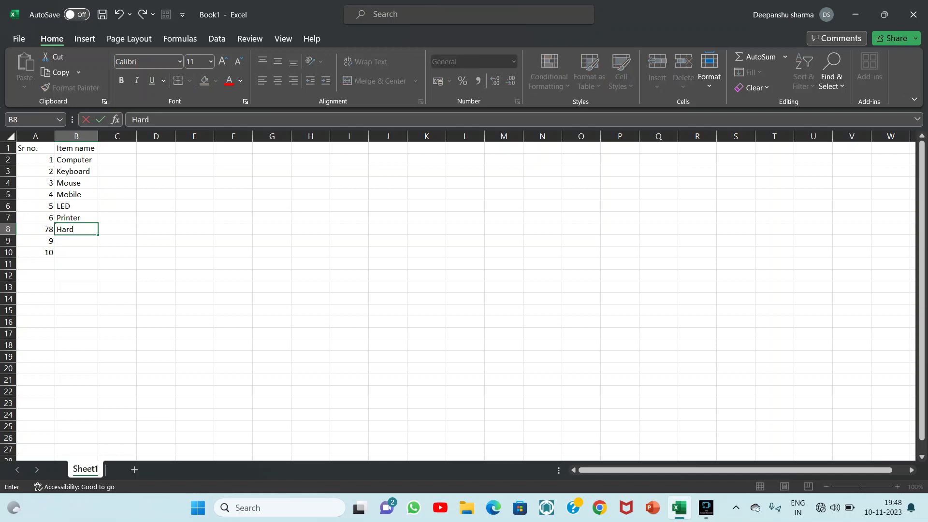
pyautogui.write(' Disk')
pyautogui.press('Return')
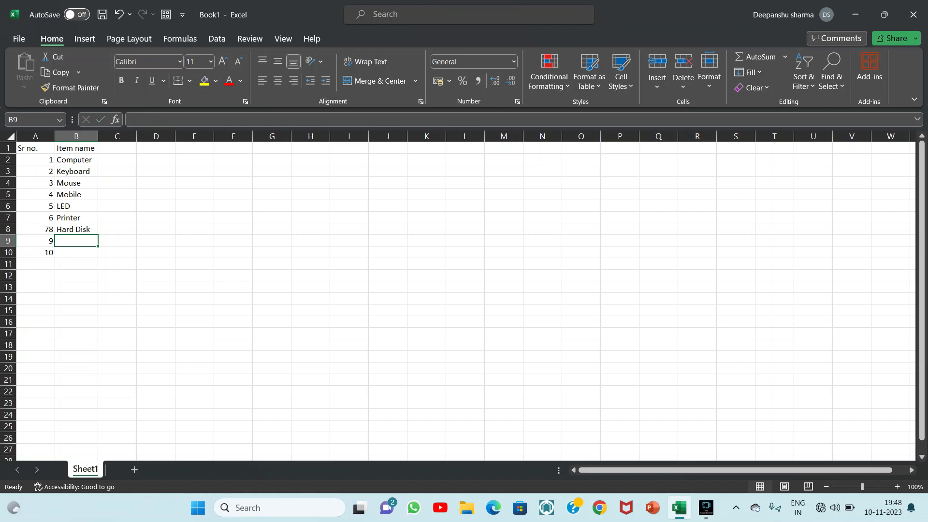
pyautogui.write('Monito')
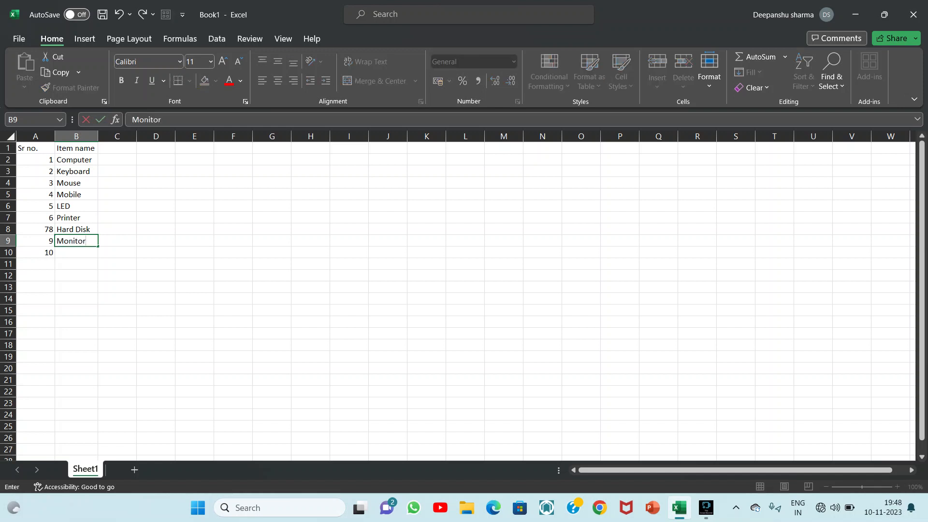
pyautogui.write('r')
pyautogui.press('Return')
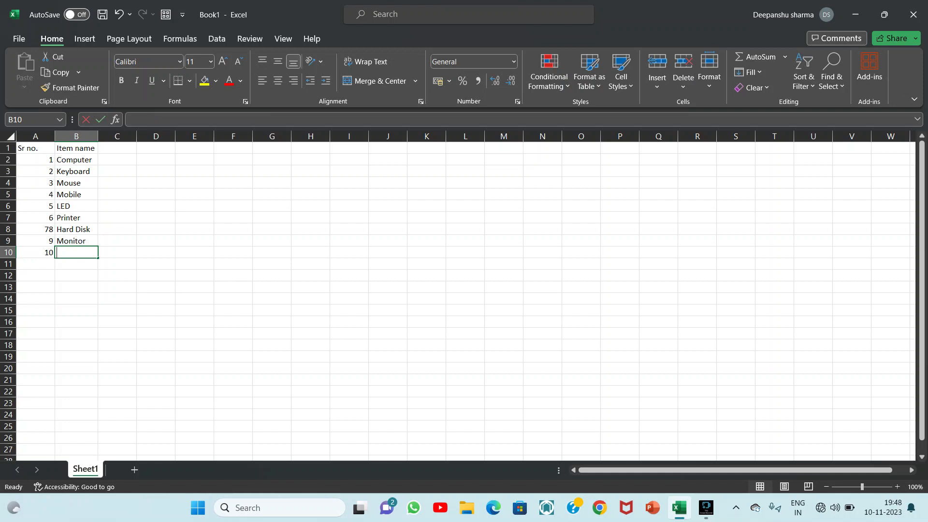
pyautogui.write('Pend')
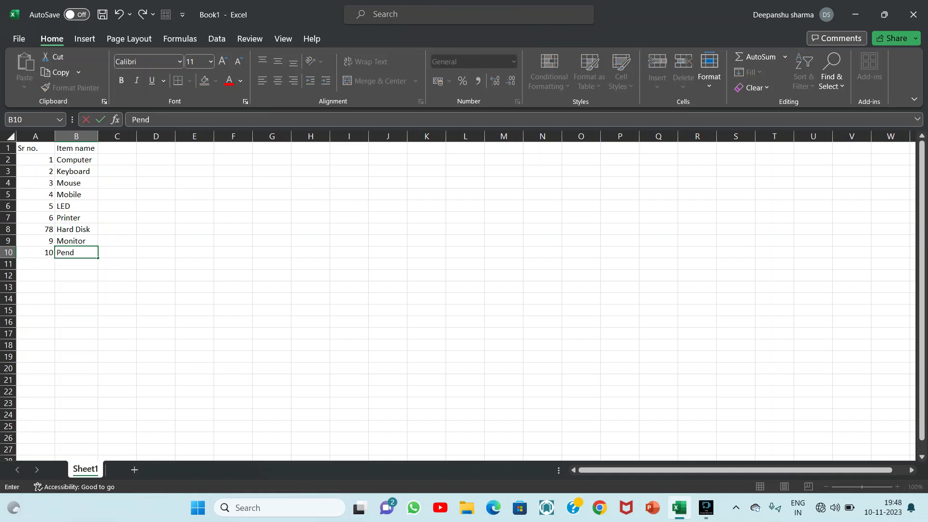
pyautogui.write('rive')
pyautogui.press('Return')
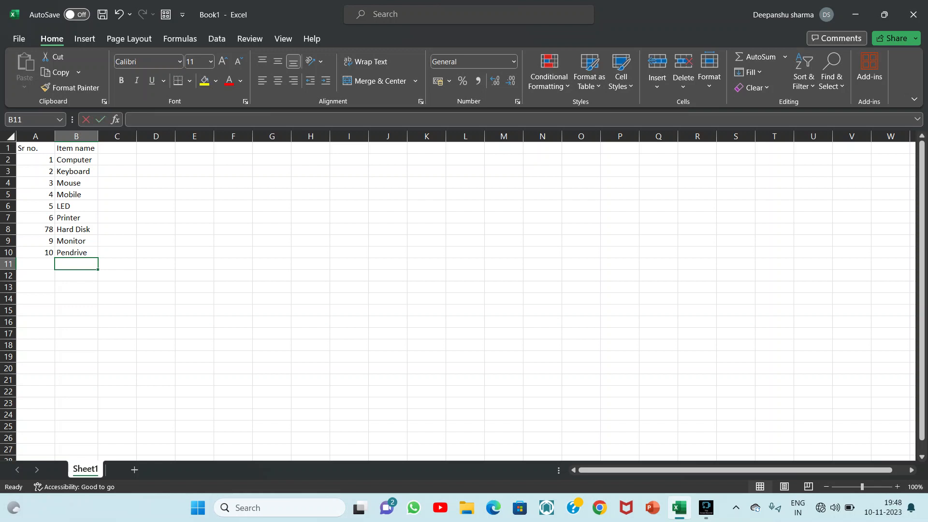
pyautogui.write('Scanner')
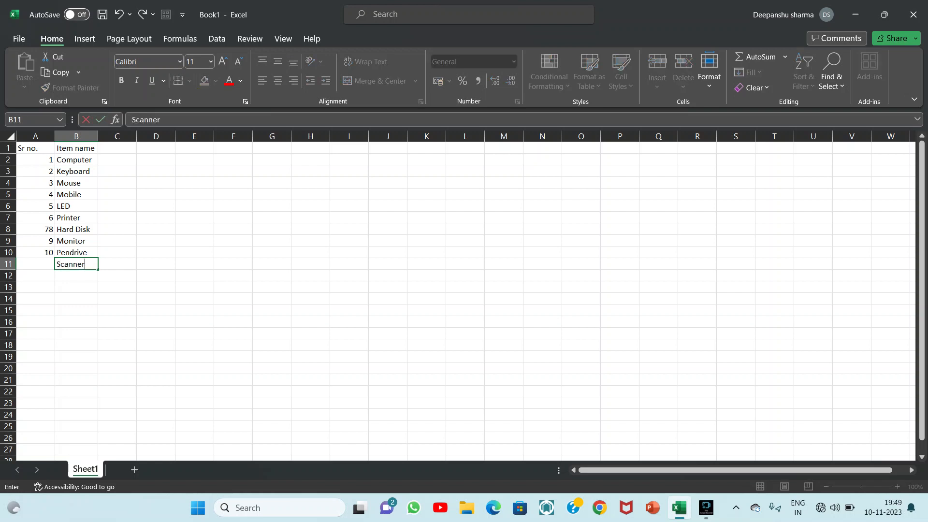
# Correct the serial numbers in cells A8 to A11 to 7, 8, 9 and 10
pyautogui.click(35, 230)
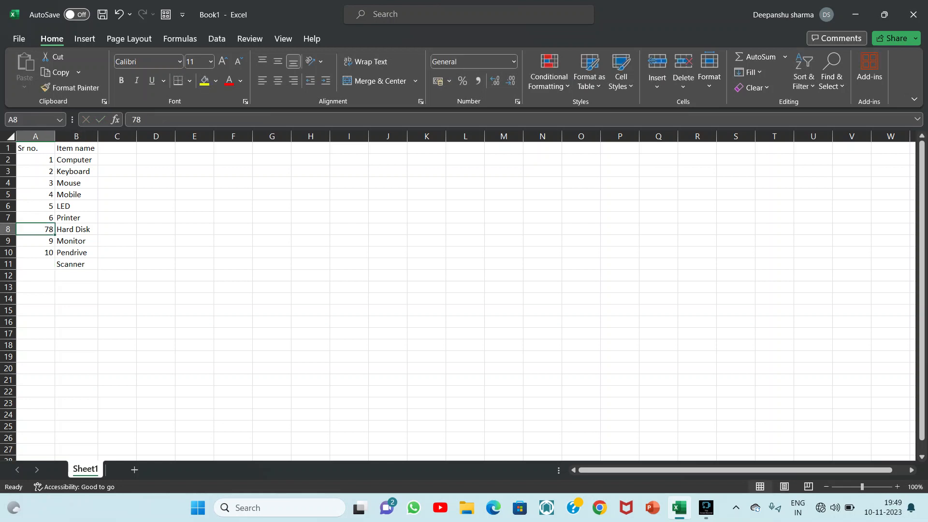
pyautogui.write('7')
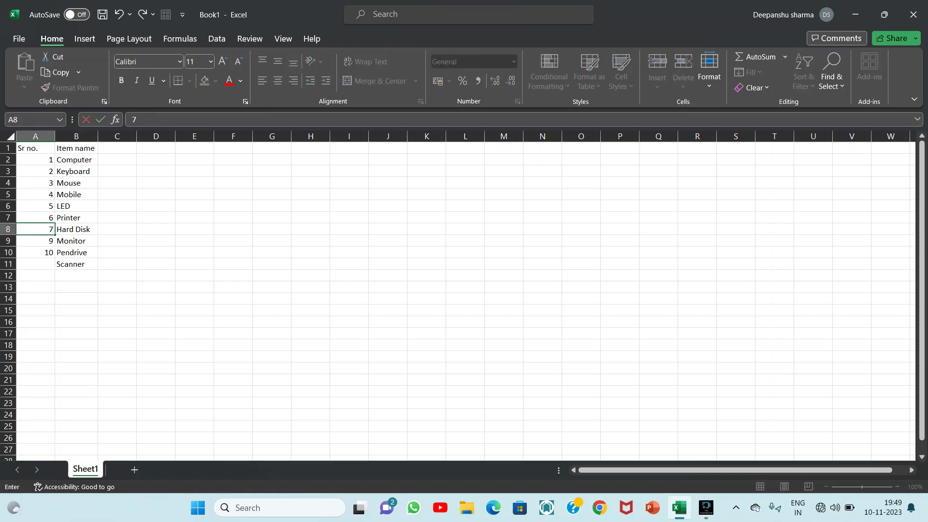
pyautogui.press('Return')
pyautogui.write('8')
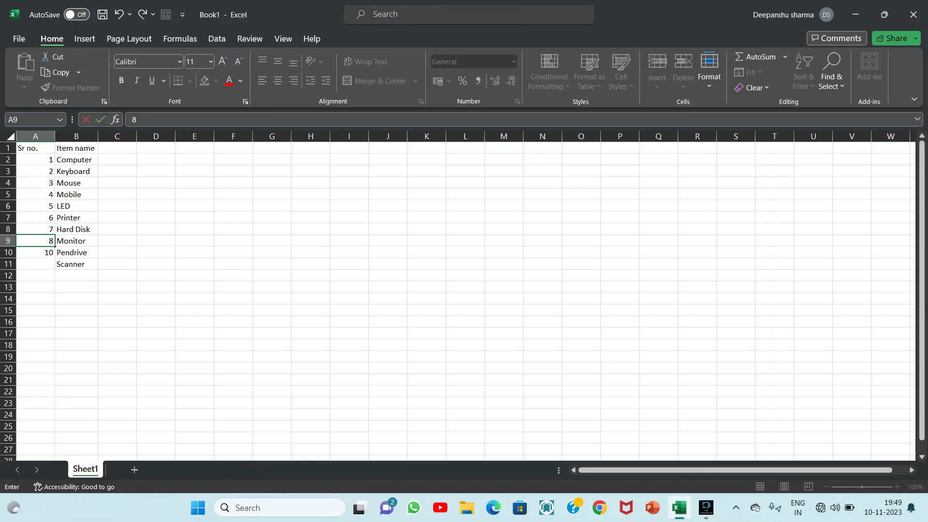
pyautogui.press('Return')
pyautogui.write('9')
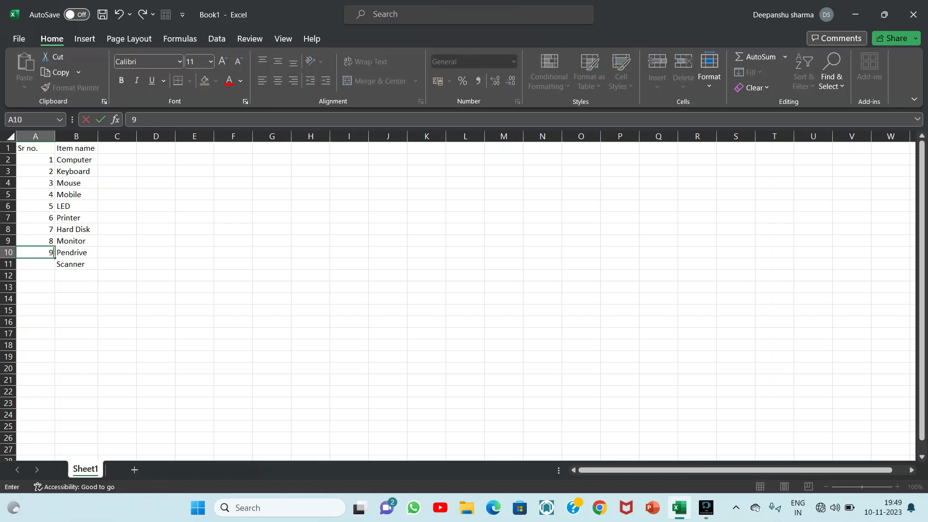
pyautogui.press('Return')
pyautogui.write('10')
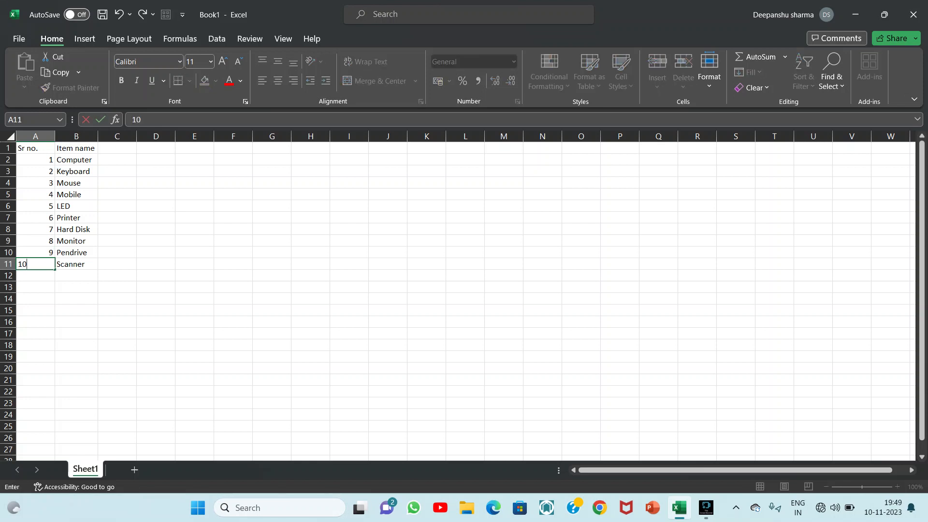
pyautogui.press('Up')
# Enter the column header Quantity in cell C1, beside the Item name header
pyautogui.press('Up')
pyautogui.press('Up')
pyautogui.press('Up')
pyautogui.press('Up')
pyautogui.press('Up')
pyautogui.press('Up')
pyautogui.press('Up')
pyautogui.press('Up')
pyautogui.press('Up')
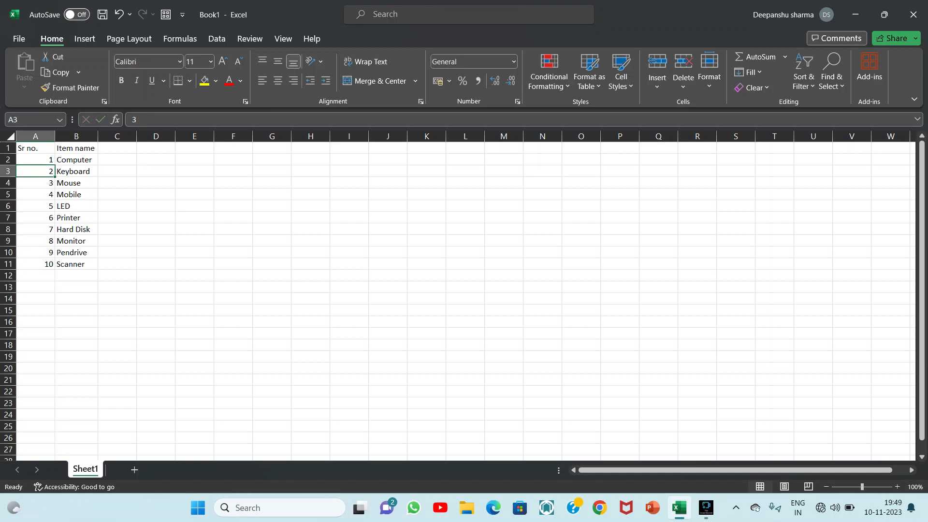
pyautogui.press('Right')
pyautogui.press('Down')
pyautogui.press('Down')
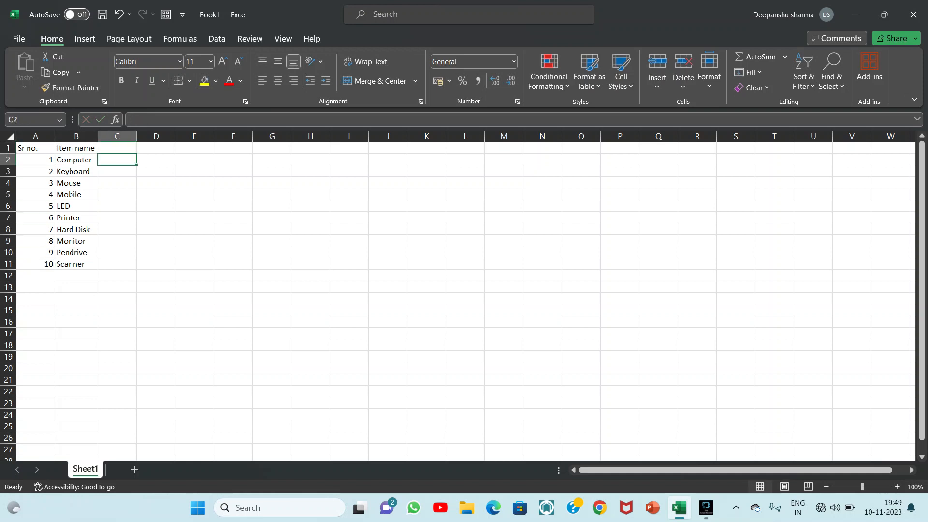
pyautogui.press('Left')
pyautogui.press('Up')
pyautogui.press('Up')
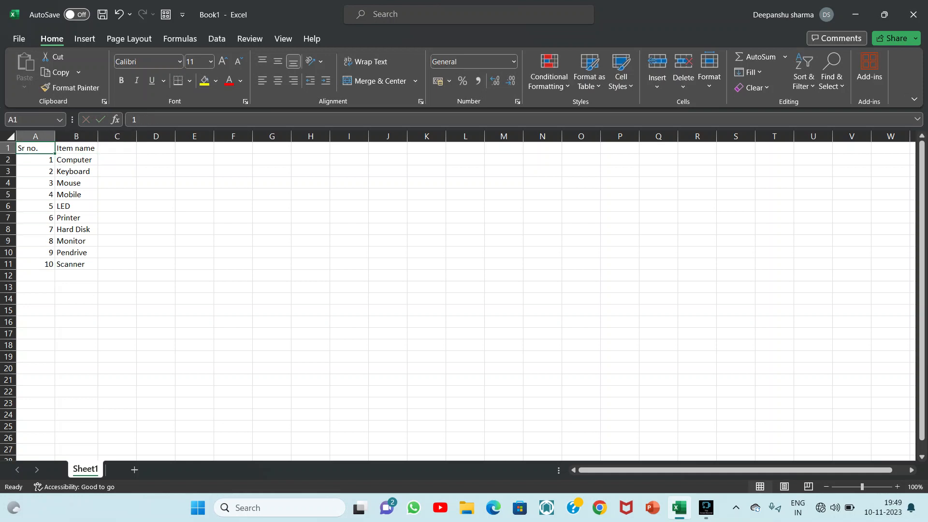
pyautogui.press('Right')
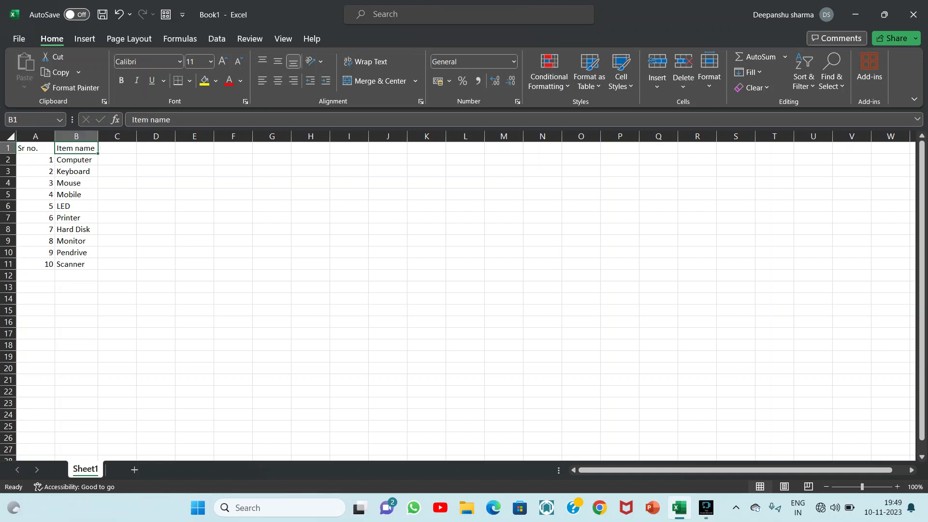
pyautogui.press('Right')
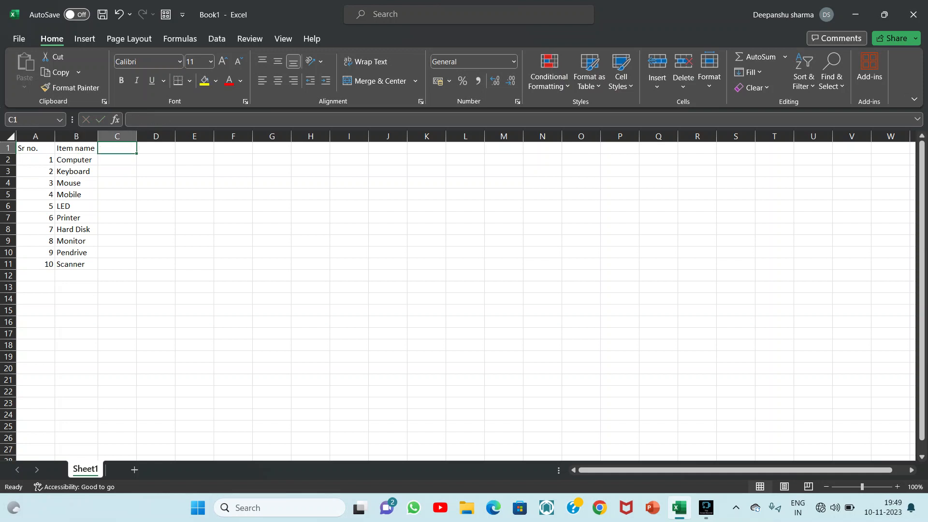
pyautogui.write('Q')
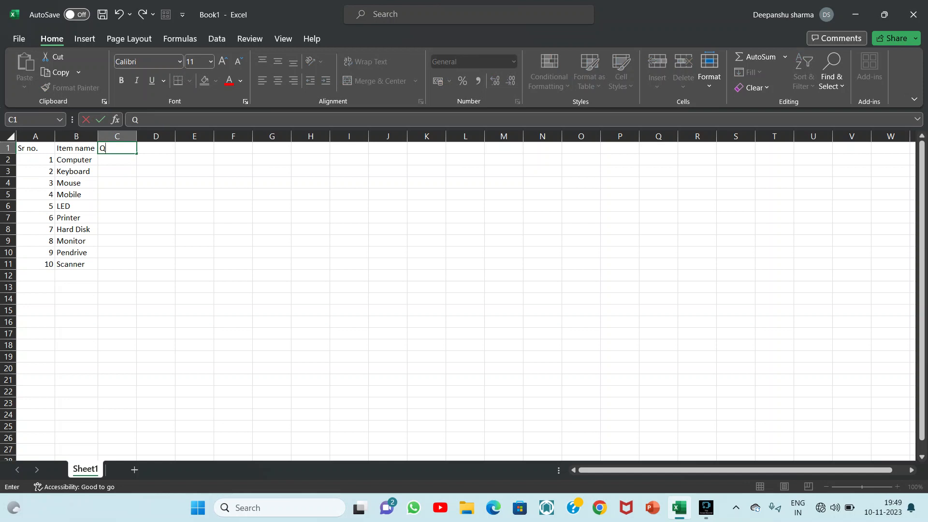
pyautogui.write('uant')
pyautogui.write('itiy')
pyautogui.write('y')
pyautogui.press('Return')
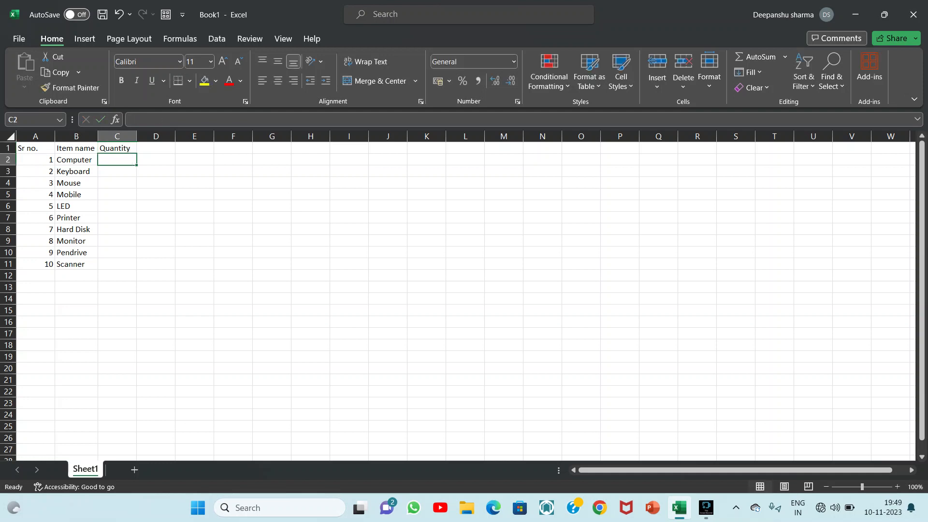
# Enter the quantities 15, 225 and 20 for Computer, Keyboard and Mouse in cells C2 to C4
pyautogui.write('15')
pyautogui.press('Return')
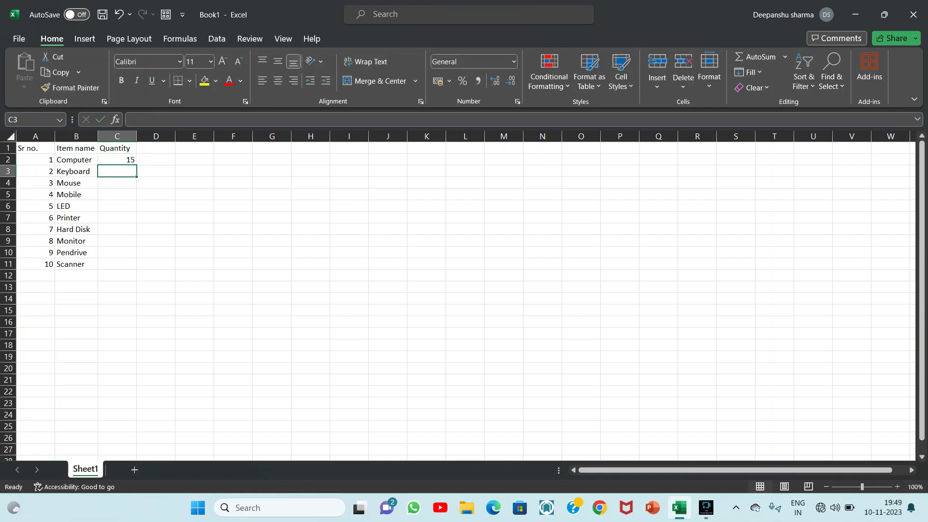
pyautogui.write('225')
pyautogui.press('Return')
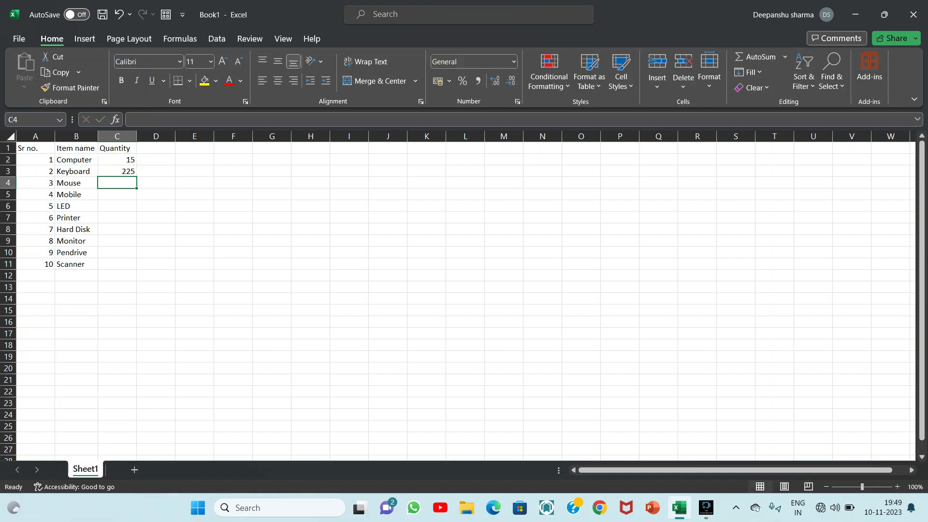
pyautogui.write('20')
pyautogui.press('Return')
# Enter the quantities 40, 60 and 23 for Mobile, LED and Printer in cells C5 to C7
pyautogui.write('40')
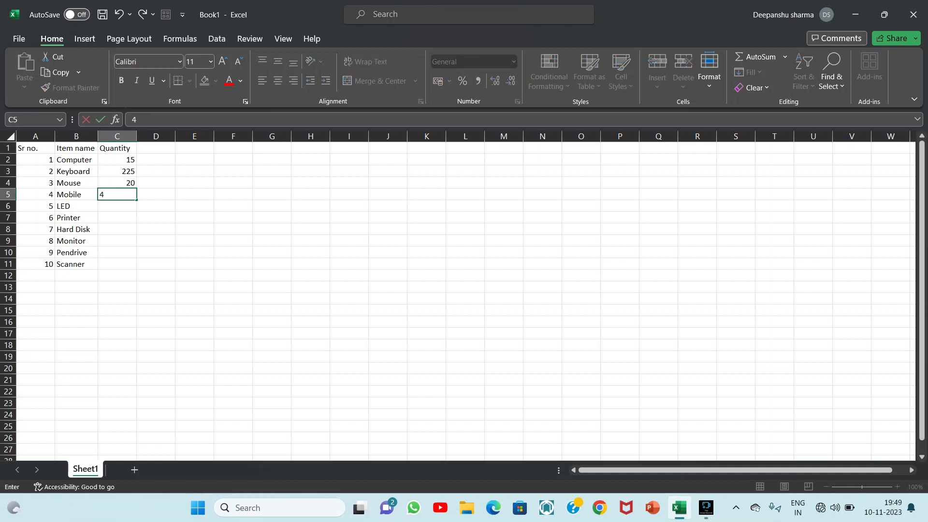
pyautogui.press('Return')
pyautogui.write('60')
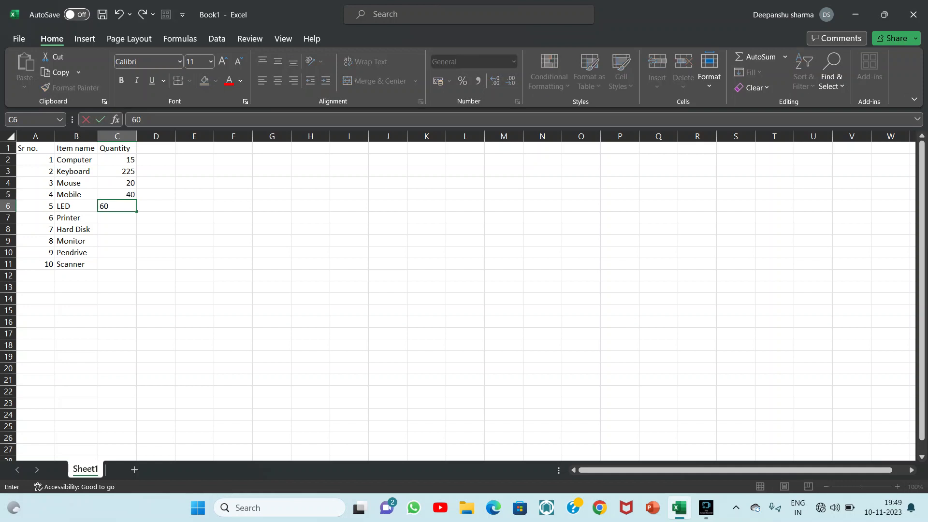
pyautogui.press('Return')
pyautogui.write('23')
pyautogui.press('Return')
# Enter the quantities 22, 27, 52 and 87 for Hard Disk, Monitor, Pendrive and Scanner in cells C8 to C11
pyautogui.write('22')
pyautogui.press('Return')
pyautogui.write('27')
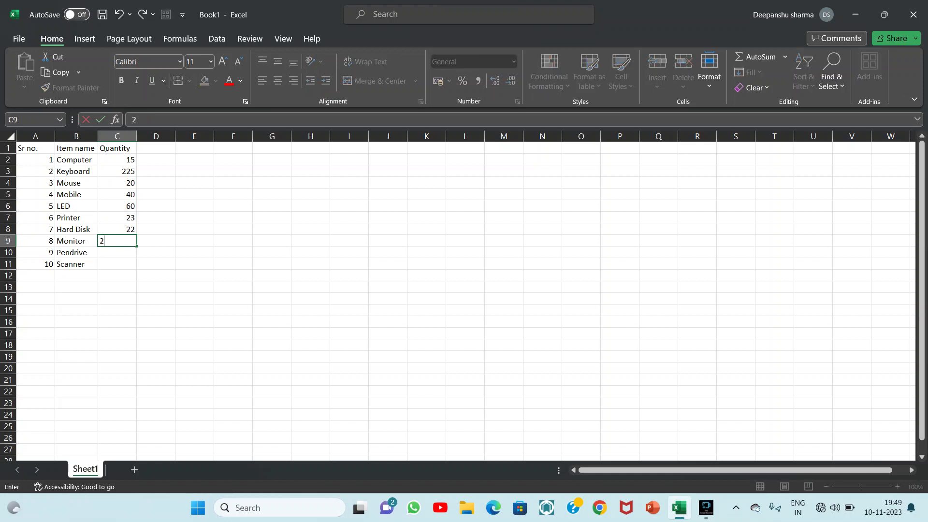
pyautogui.press('Return')
pyautogui.write('52')
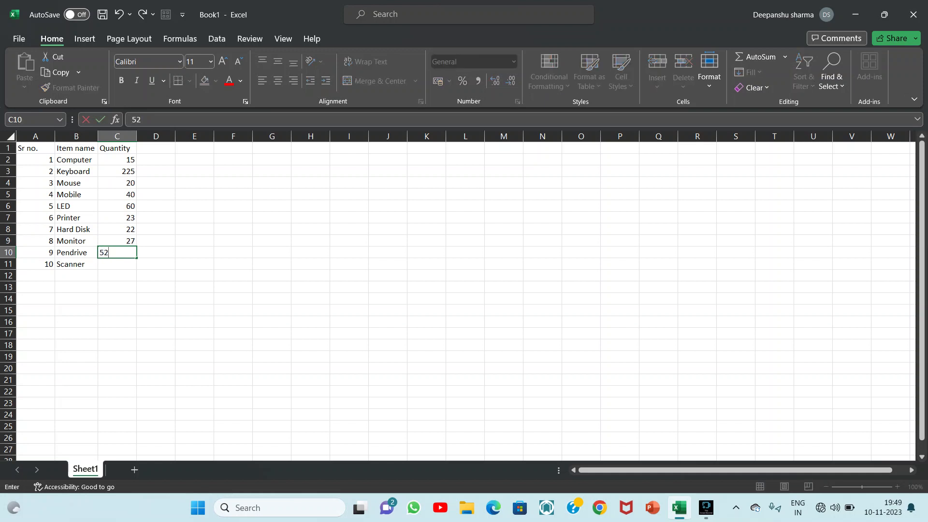
pyautogui.press('Return')
pyautogui.write('87')
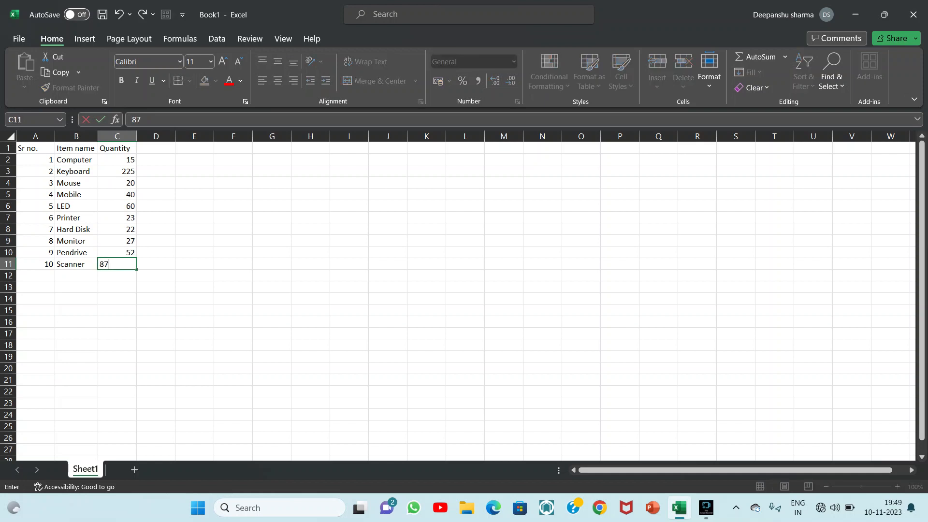
pyautogui.press('Up')
# Enter the column header Rate/peace in cell D1 and widen column D to fit it
pyautogui.press('Up')
pyautogui.press('Up')
pyautogui.press('Up')
pyautogui.press('Up')
pyautogui.press('Up')
pyautogui.press('Up')
pyautogui.press('Up')
pyautogui.press('Up')
pyautogui.press('Up')
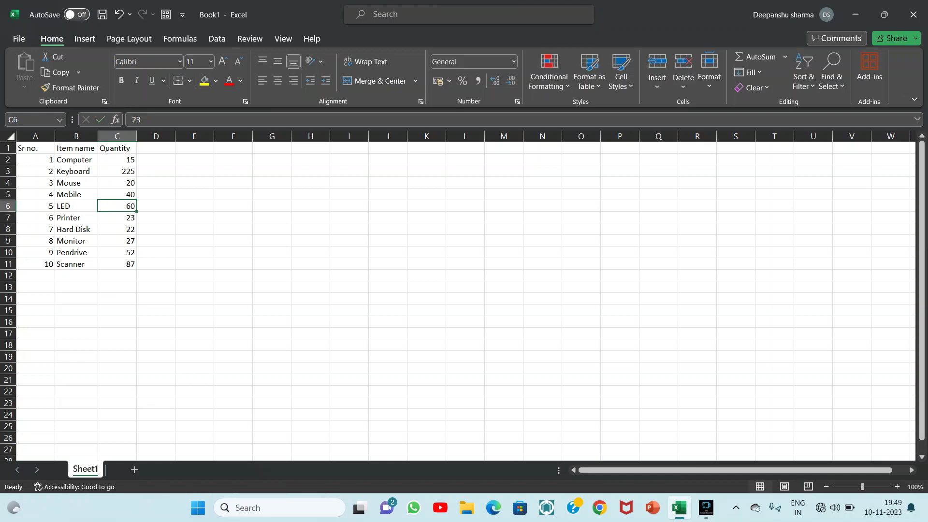
pyautogui.press('Right')
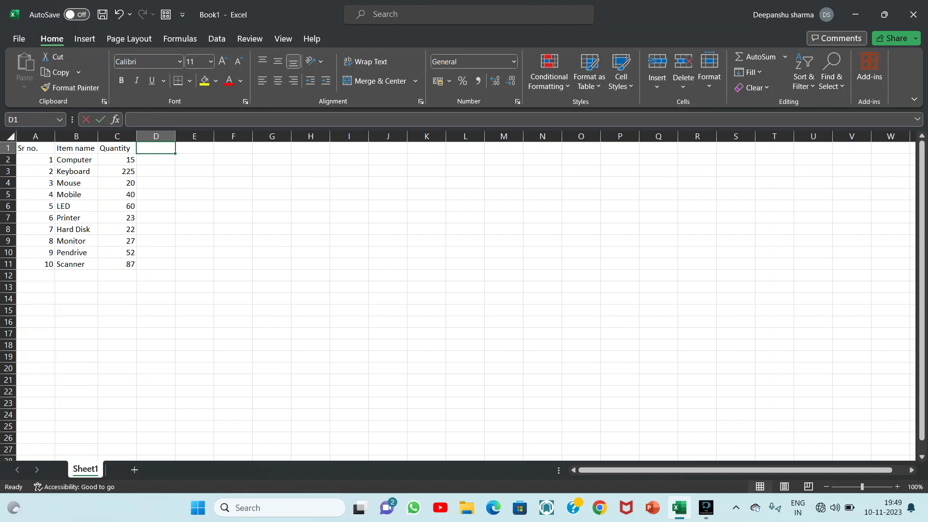
pyautogui.write('Rate')
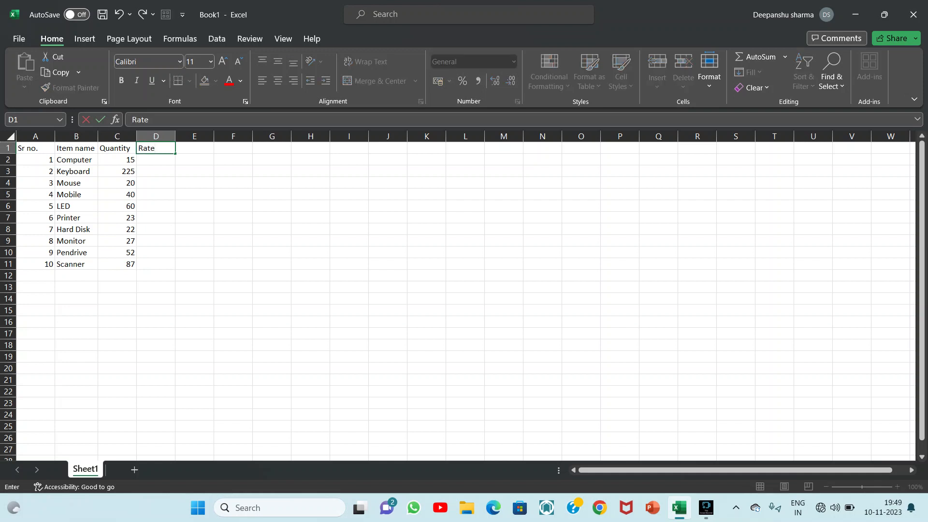
pyautogui.write('/')
pyautogui.write('pr')
pyautogui.press('BackSpace')
pyautogui.write('eace')
pyautogui.moveTo(35, 229); pyautogui.dragTo(182, 136)
pyautogui.click(194, 148)
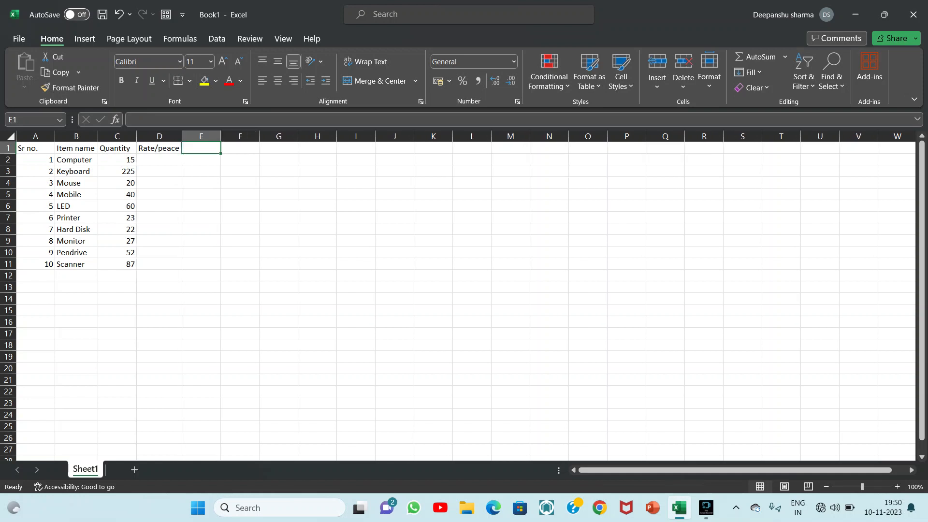
# Enter the rates 12500, 250 and 520 for Computer, Keyboard and Mouse in cells D2 to D4
pyautogui.click(160, 160)
pyautogui.write('12500')
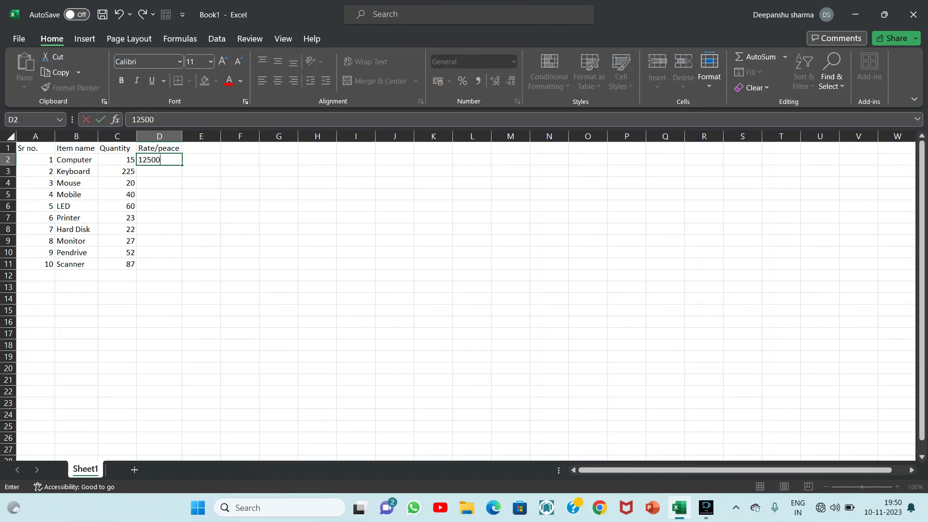
pyautogui.click(201, 149)
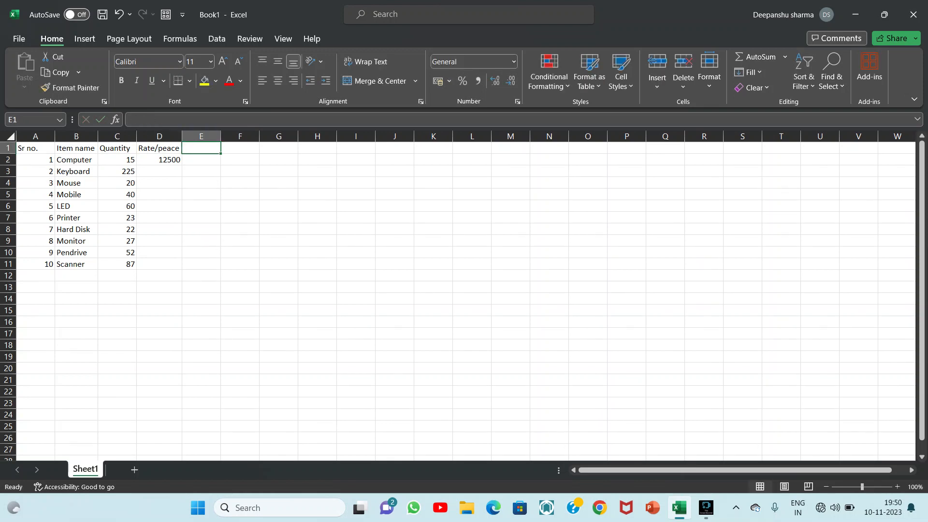
pyautogui.click(160, 172)
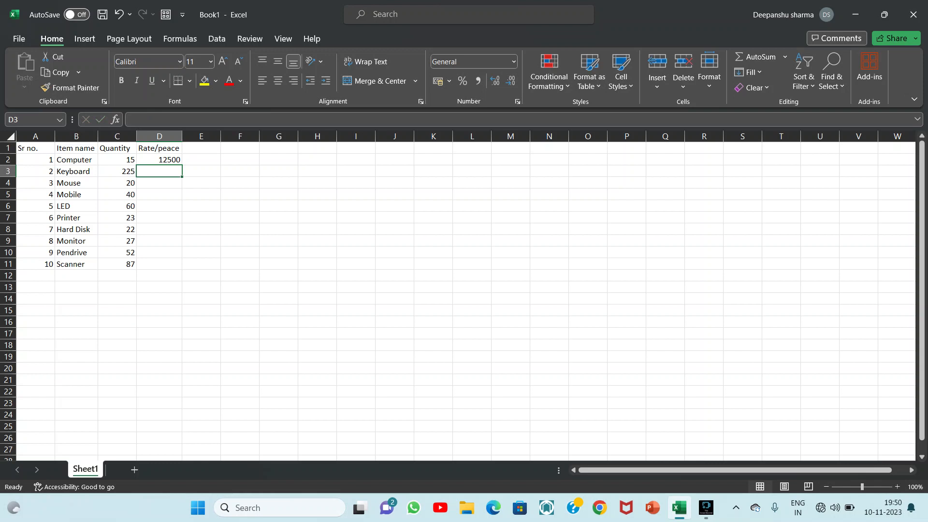
pyautogui.write('250')
pyautogui.press('Return')
pyautogui.write('5')
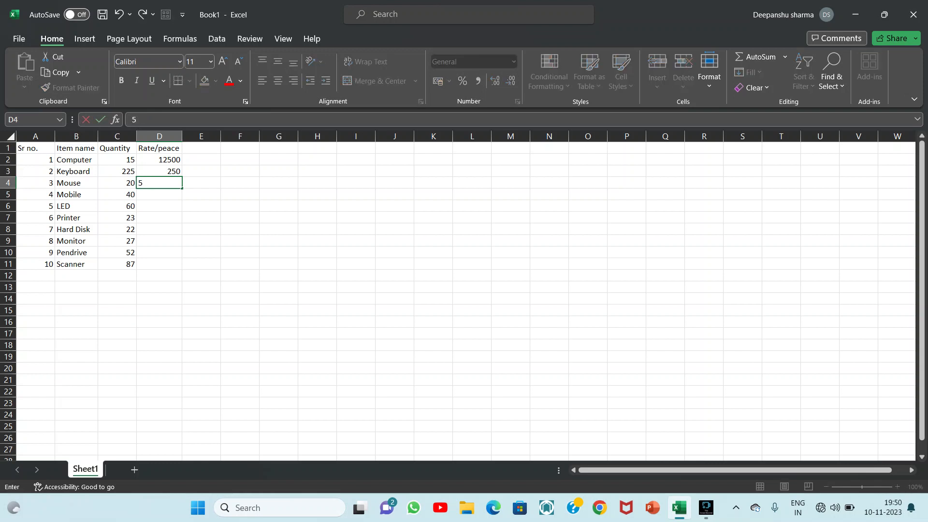
pyautogui.write('20')
pyautogui.press('Return')
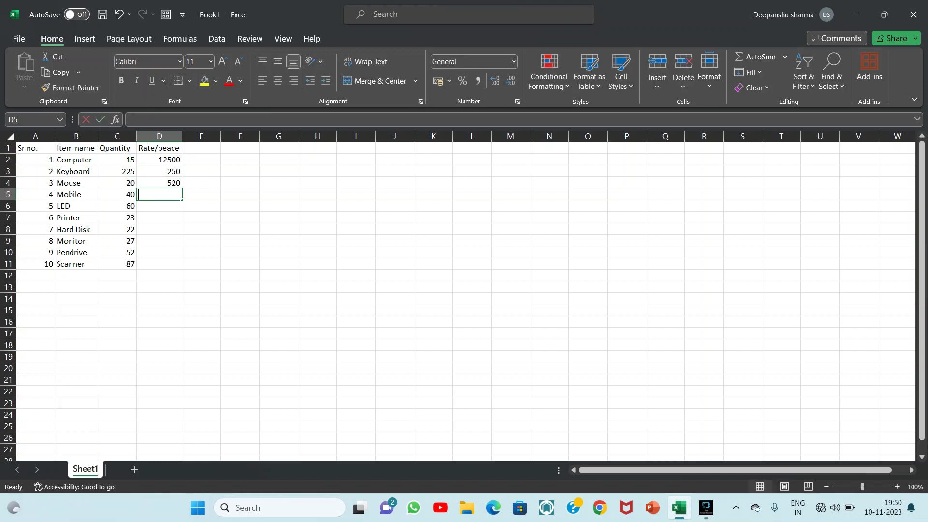
# Enter the rates 450, 5500 and 5250 for Mobile, LED and Printer in cells D5 to D7
pyautogui.write('450')
pyautogui.press('Return')
pyautogui.write('5500')
pyautogui.press('Return')
pyautogui.write('5250')
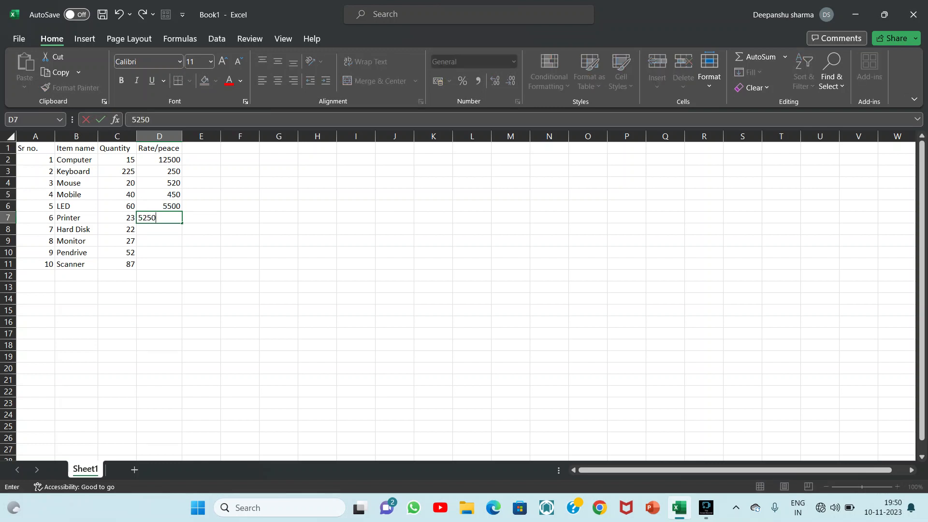
pyautogui.press('Return')
# Enter the rates 244 and 522 for Hard Disk and Monitor in cells D8 and D9
pyautogui.write('244')
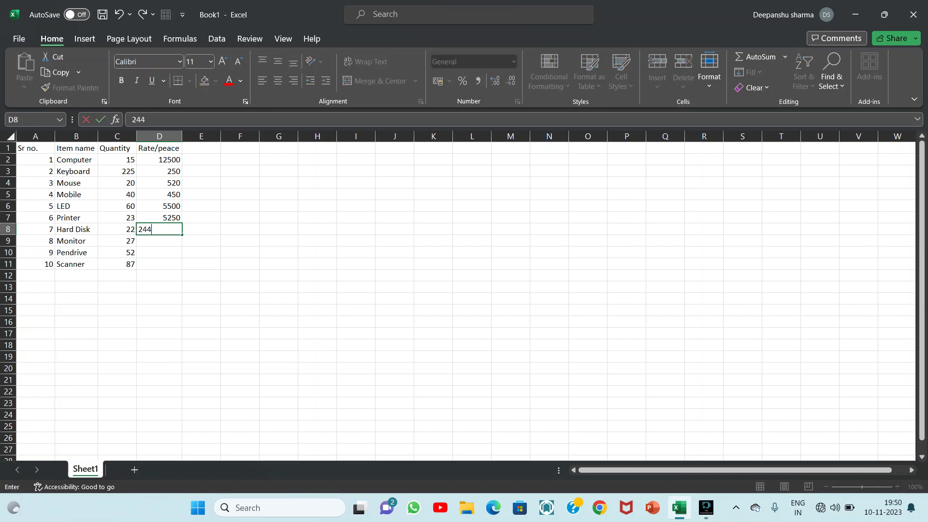
pyautogui.press('Return')
pyautogui.write('52')
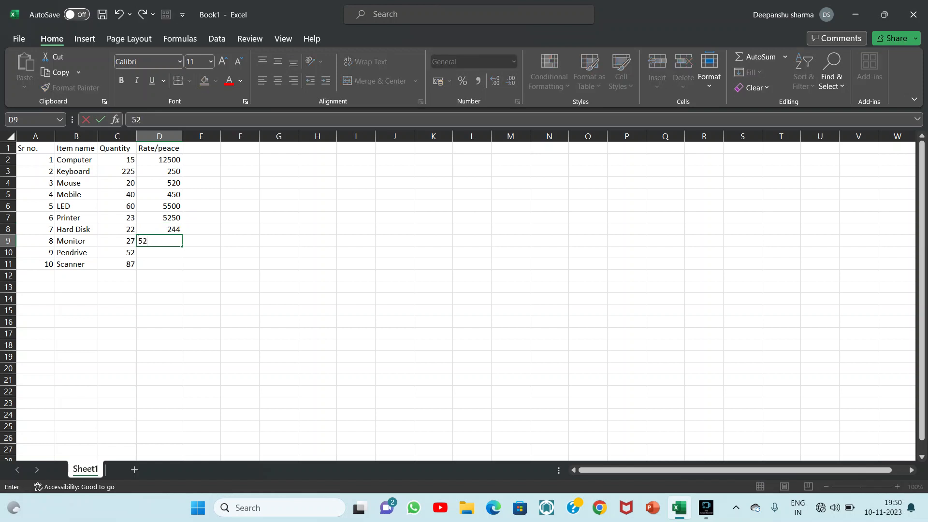
pyautogui.write('2')
pyautogui.press('Return')
# Enter the rates 5221 and 1221 for Pendrive and Scanner in cells D10 and D11
pyautogui.write('0255')
pyautogui.press('BackSpace')
pyautogui.press('BackSpace')
pyautogui.press('BackSpace')
pyautogui.press('BackSpace')
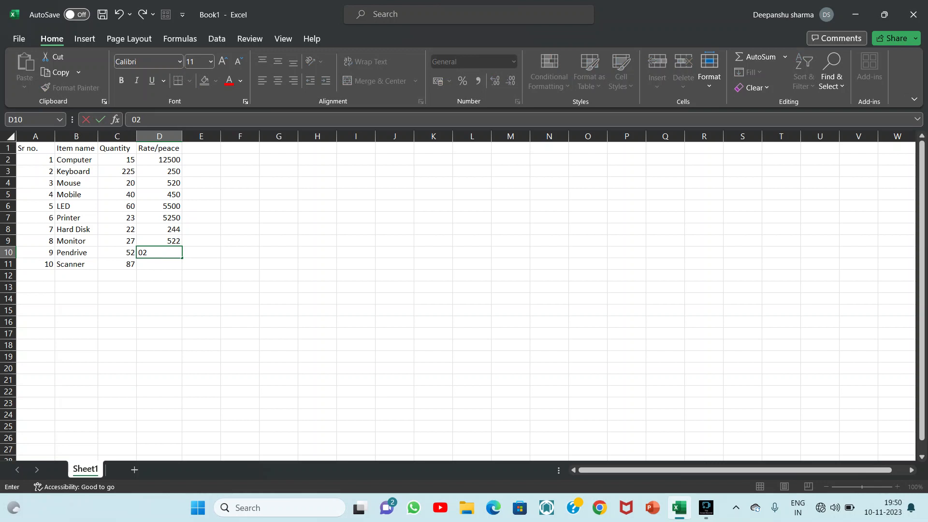
pyautogui.write('5221')
pyautogui.press('Return')
pyautogui.write('122')
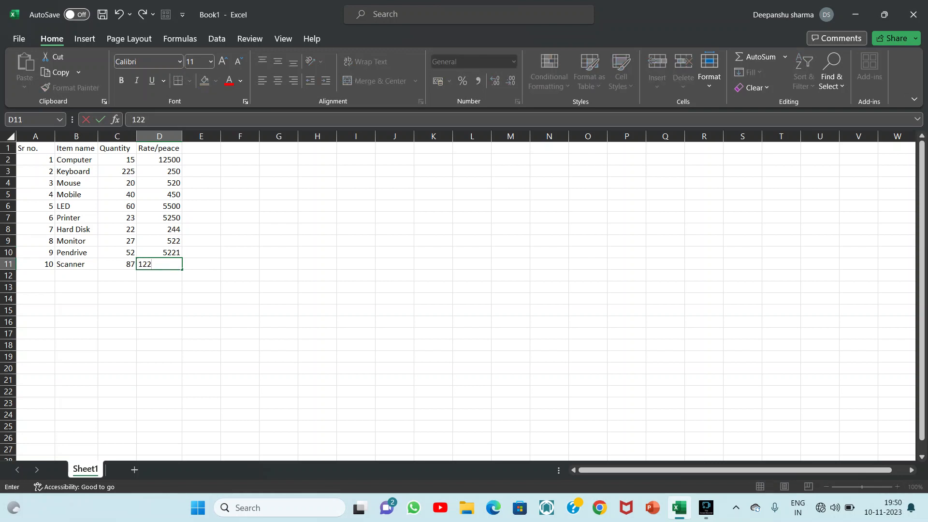
pyautogui.write('1')
pyautogui.press('Up')
# Enter the column header Amount in cell E1, beside the Rate/peace header
pyautogui.press('Up')
pyautogui.press('Up')
pyautogui.press('Up')
pyautogui.press('Up')
pyautogui.press('Up')
pyautogui.press('Up')
pyautogui.press('Up')
pyautogui.press('Up')
pyautogui.press('Up')
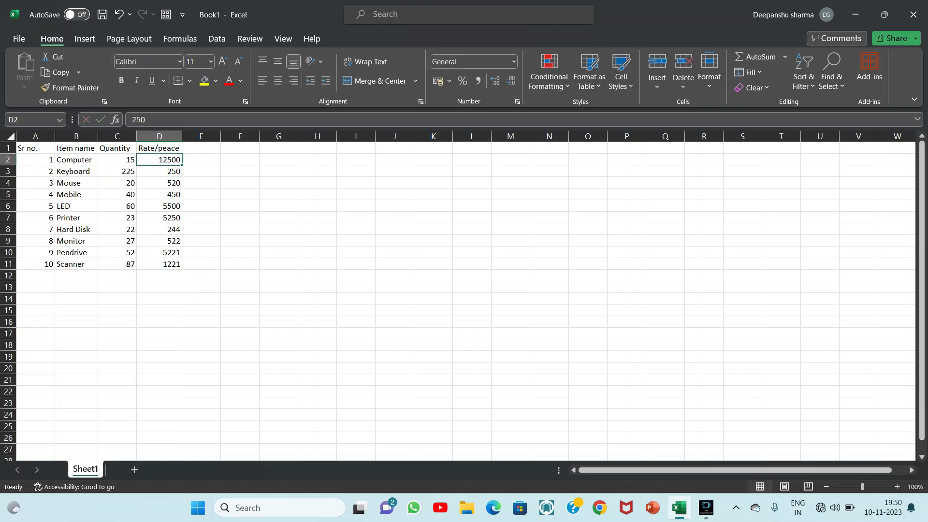
pyautogui.press('Right')
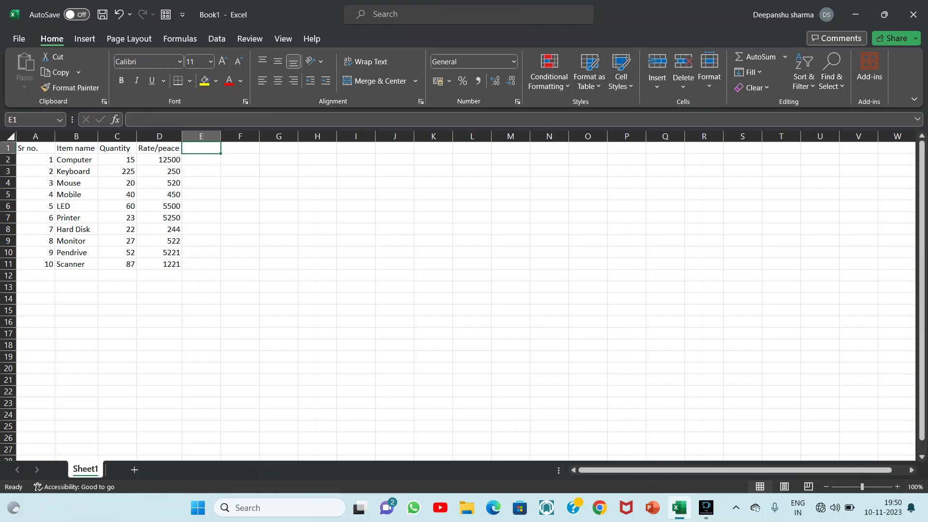
pyautogui.click(77, 160)
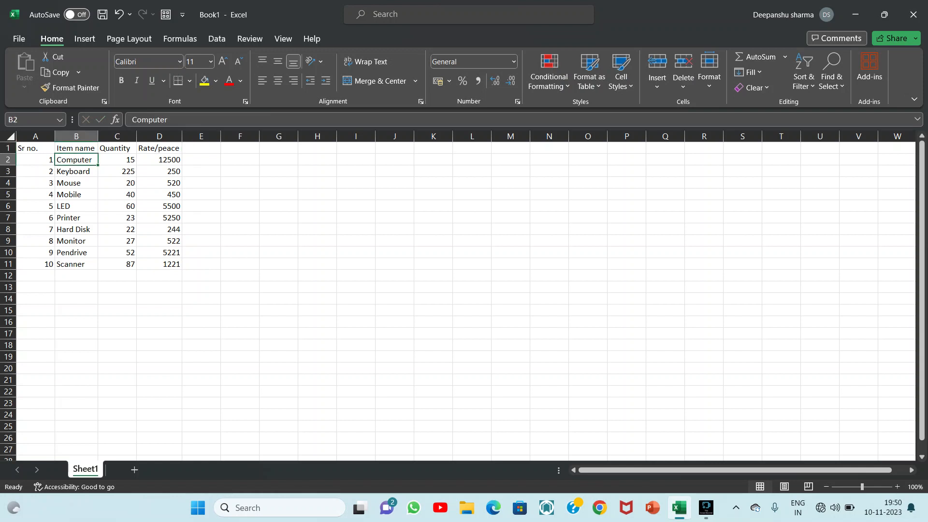
pyautogui.press('Right')
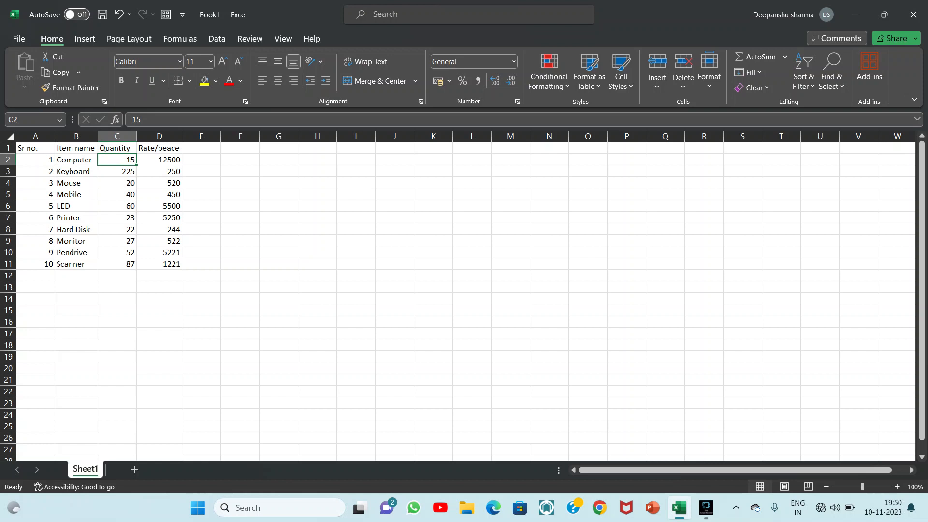
pyautogui.press('Right')
pyautogui.click(201, 148)
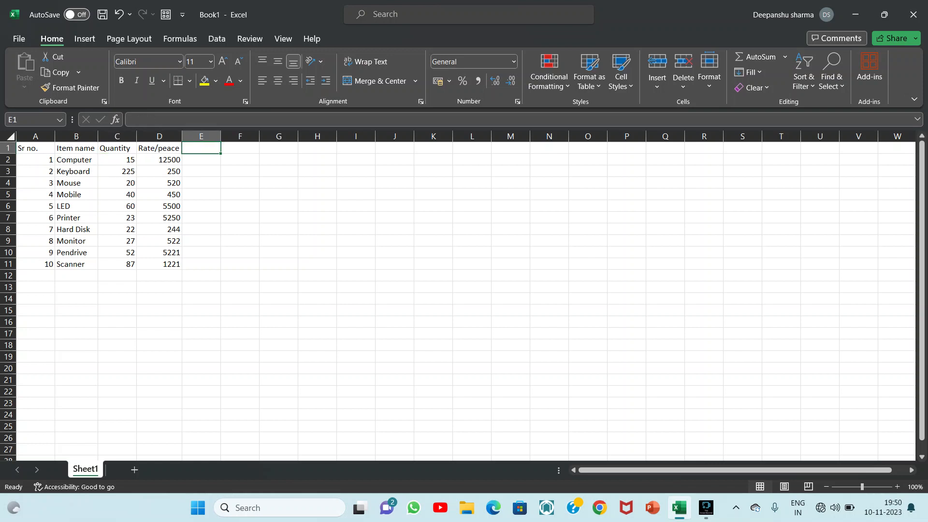
pyautogui.write('Amu')
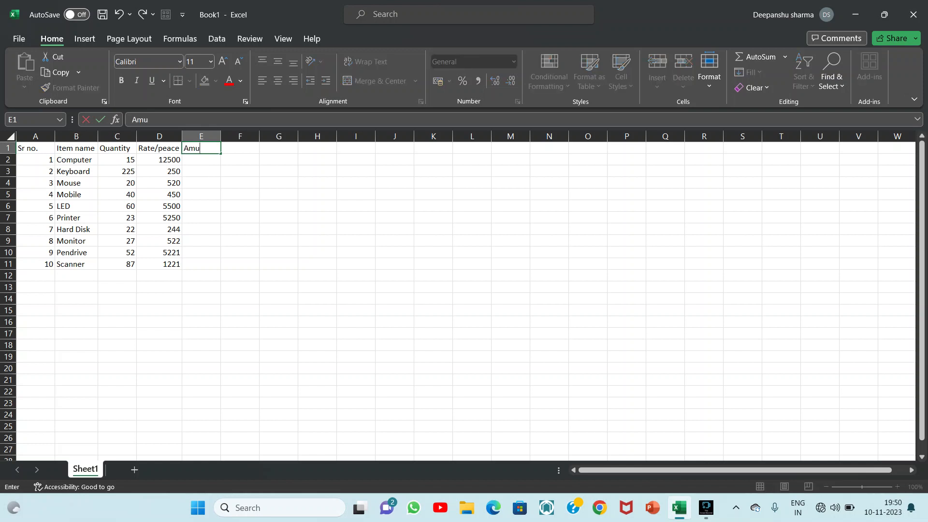
pyautogui.press('BackSpace')
pyautogui.write('ount')
pyautogui.press('Tab')
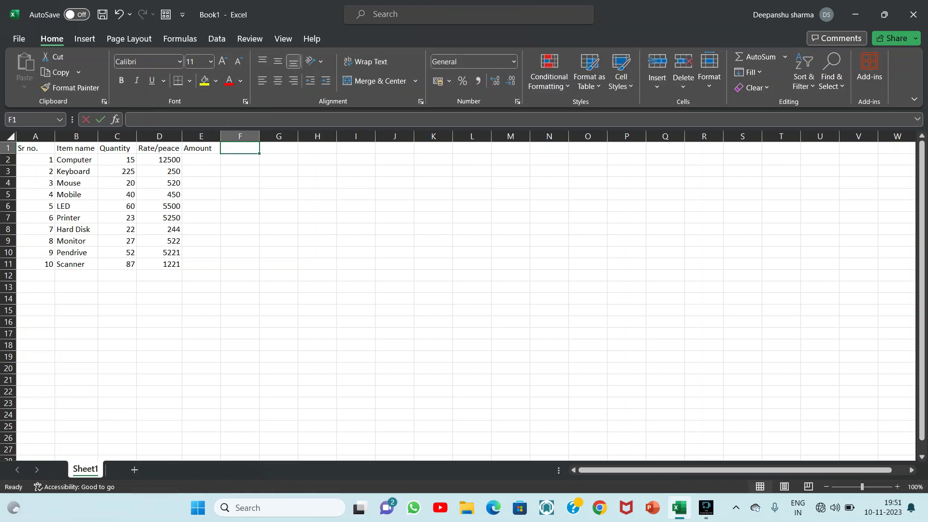
# Enter the column header Less% in cell F1, beside the Amount header
pyautogui.write('Less')
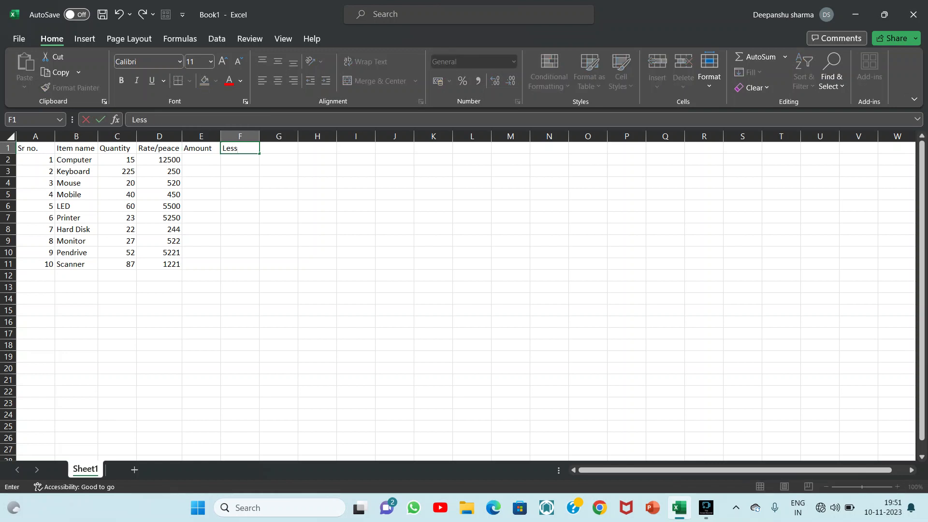
pyautogui.write('%')
pyautogui.press('Return')
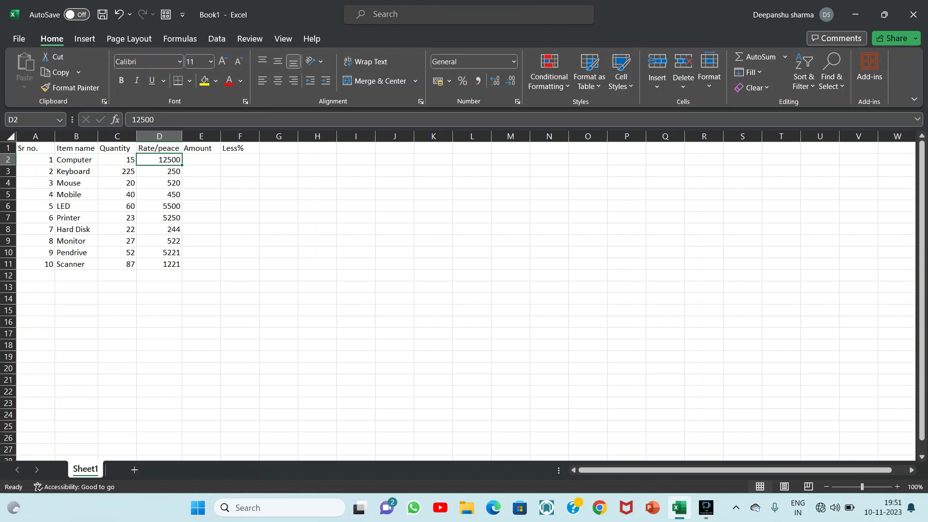
# Calculate the Computer row's amount in cell E2 with the formula =C2*D2
pyautogui.click(201, 159)
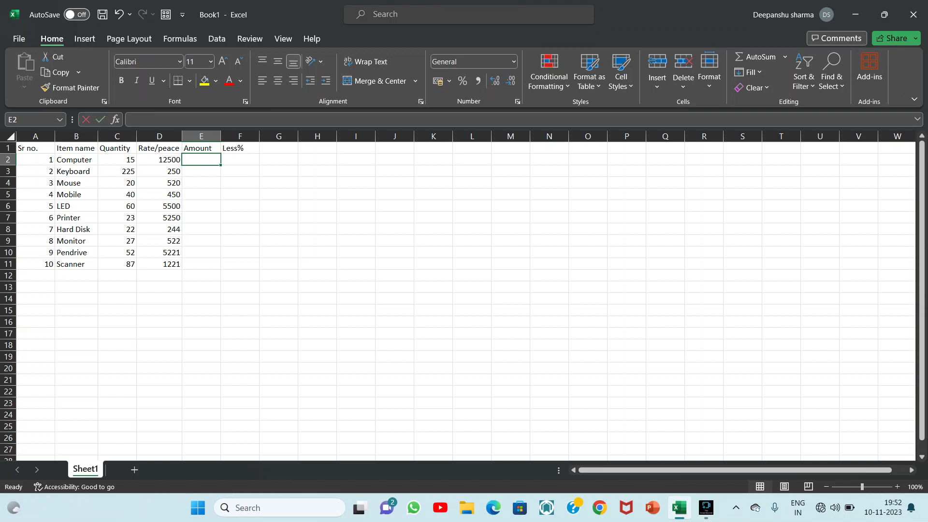
pyautogui.write('=c2')
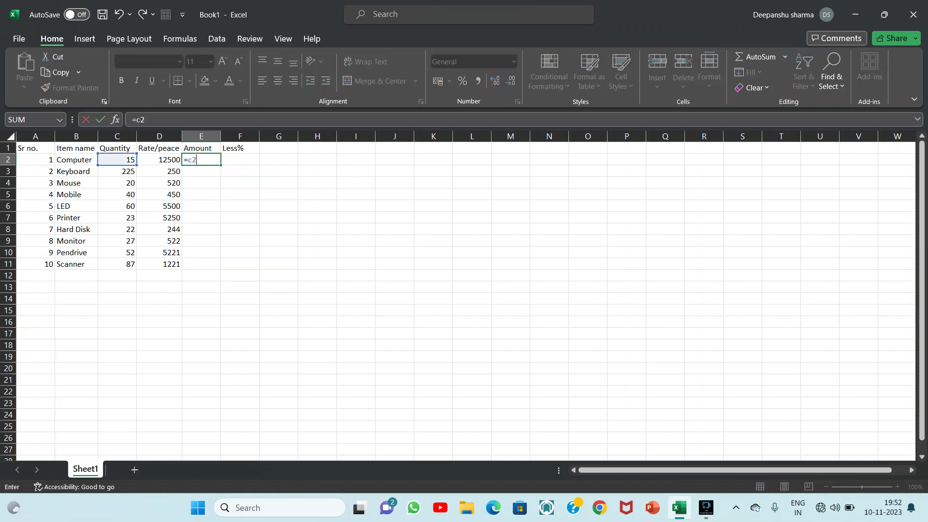
pyautogui.write('*d2')
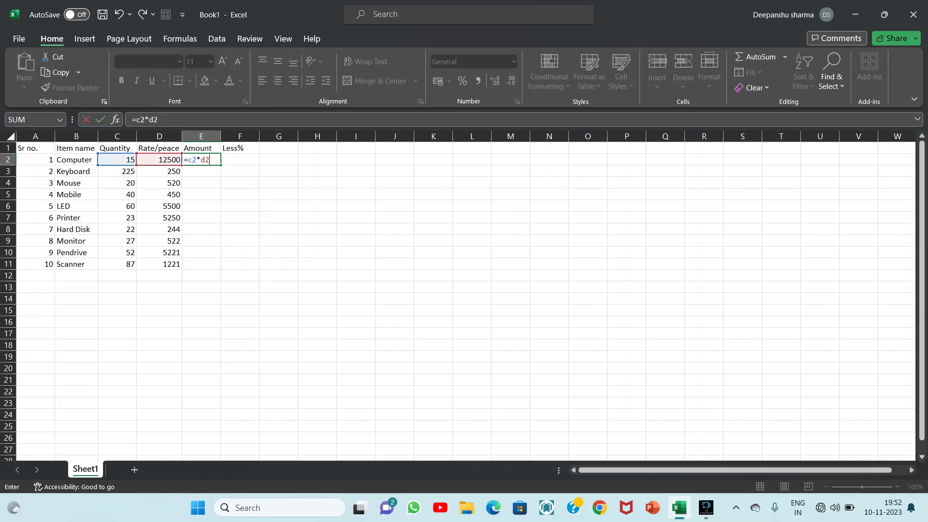
pyautogui.press('Return')
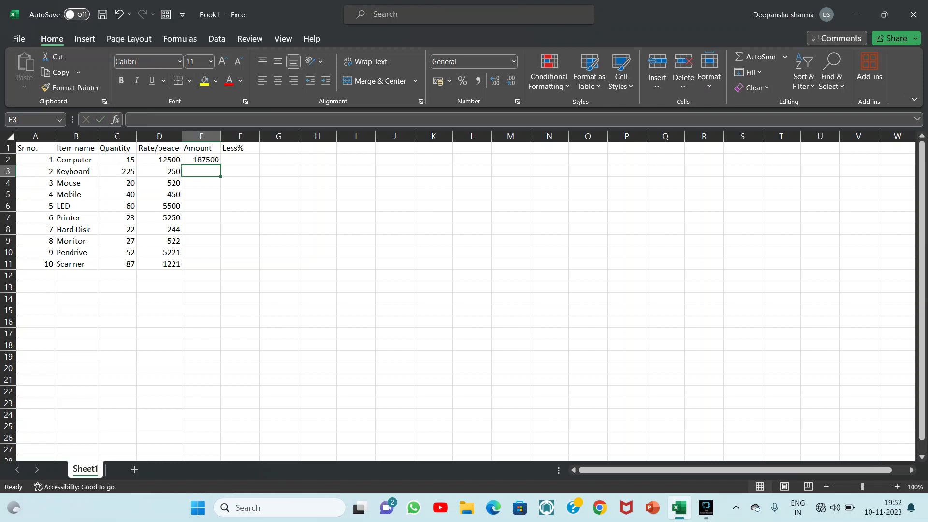
pyautogui.click(201, 159)
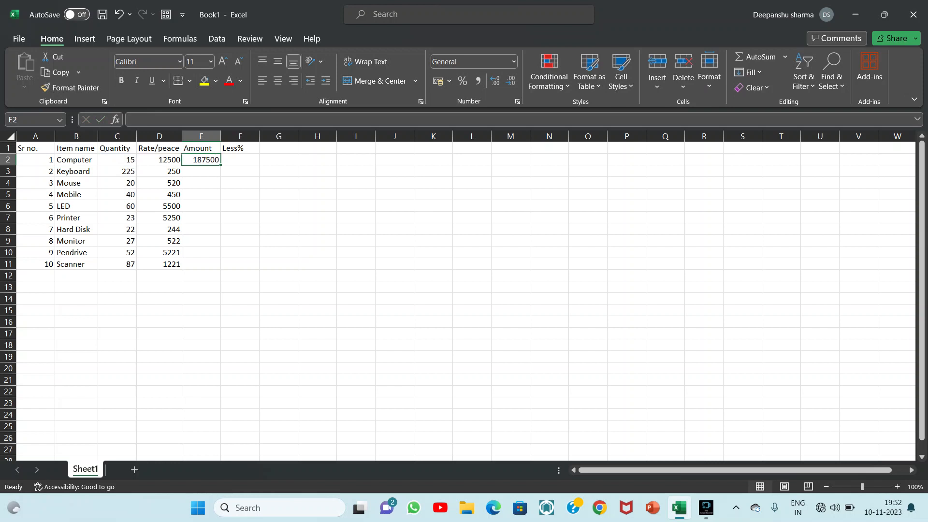
# Calculate a 5% discount on the Computer amount in cell F2 with the formula =E2*5%
pyautogui.press('Up')
pyautogui.press('Right')
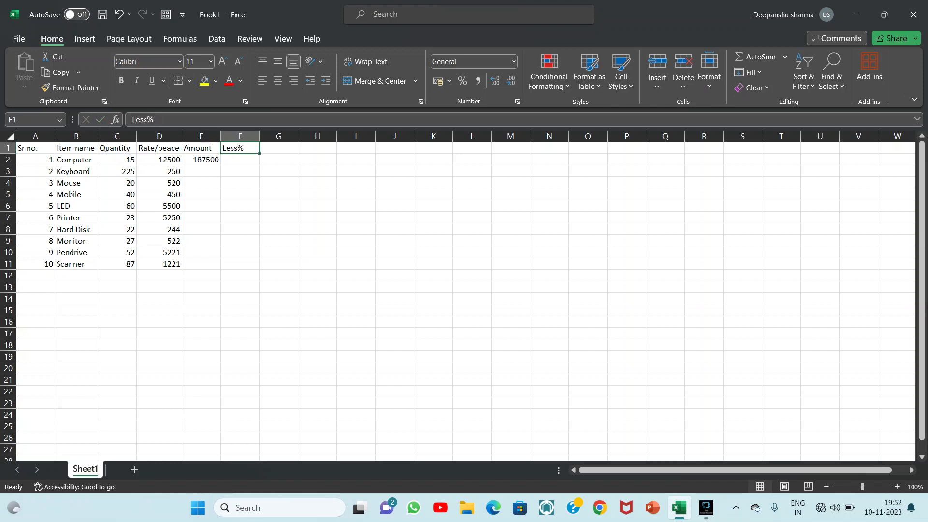
pyautogui.press('Down')
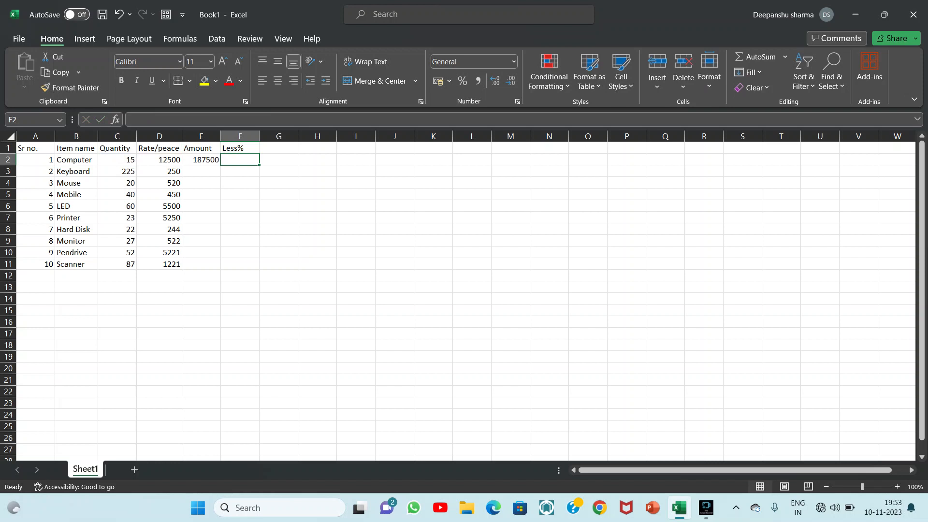
pyautogui.click(117, 159)
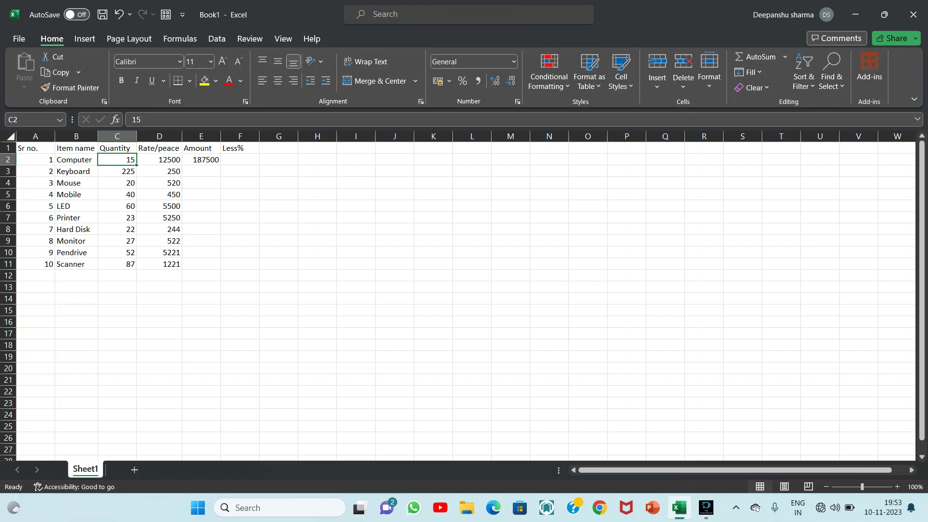
pyautogui.click(160, 160)
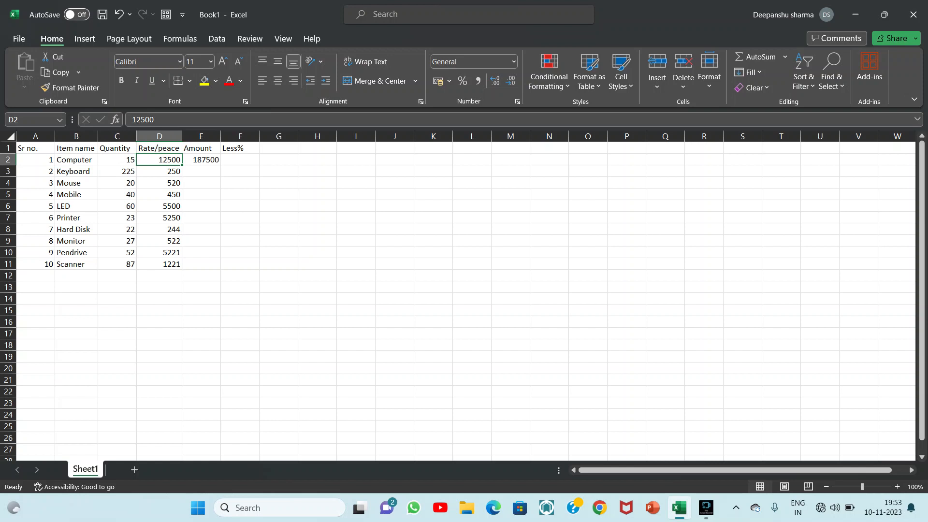
pyautogui.click(240, 160)
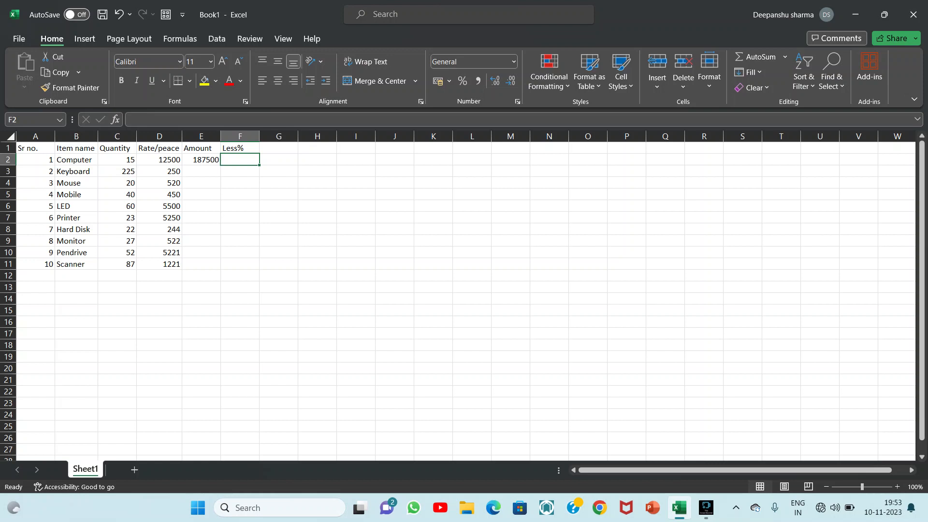
pyautogui.write('=')
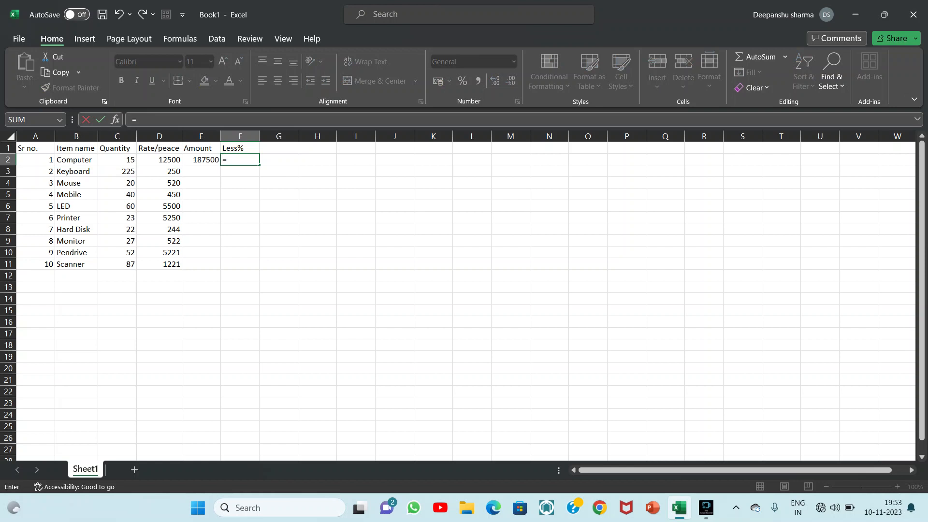
pyautogui.write('e2')
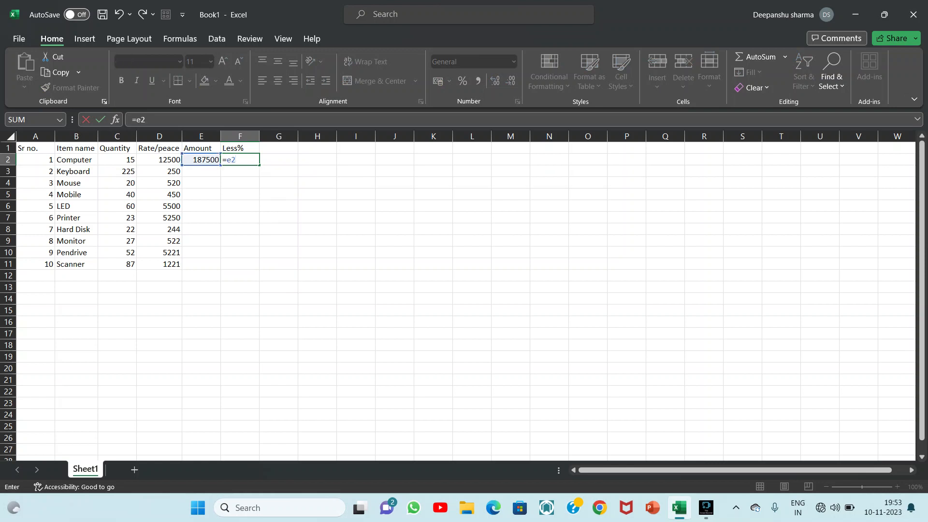
pyautogui.write('*5%')
pyautogui.press('Return')
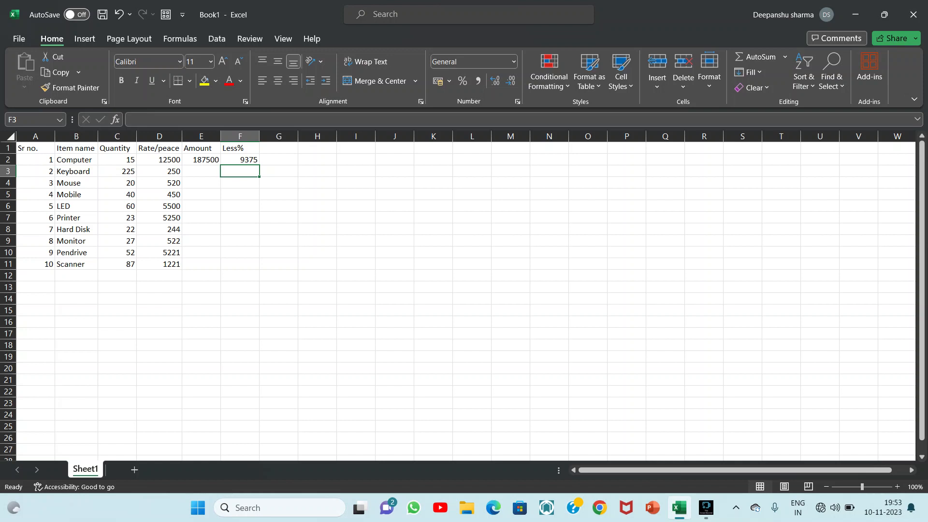
# Enter the column header Net Amount in cell G1 and widen column G to fit it
pyautogui.click(201, 159)
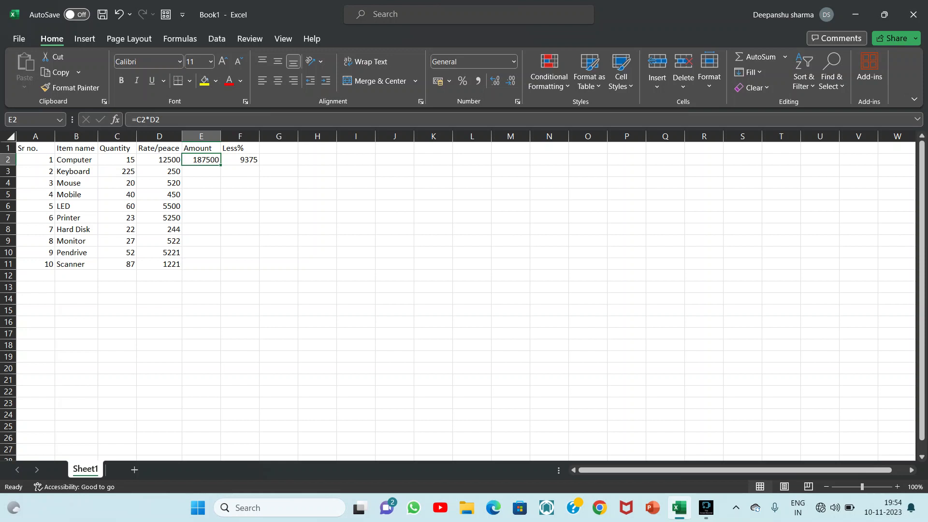
pyautogui.click(279, 149)
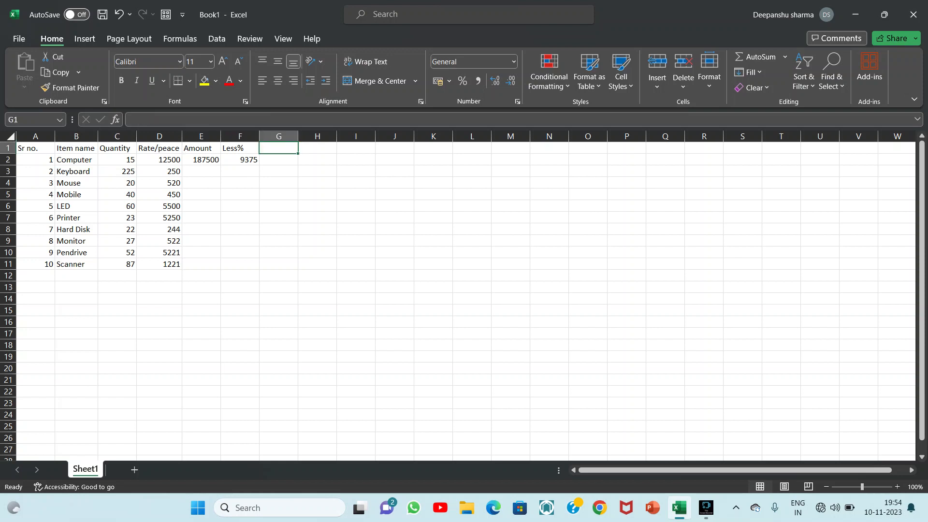
pyautogui.write('Net')
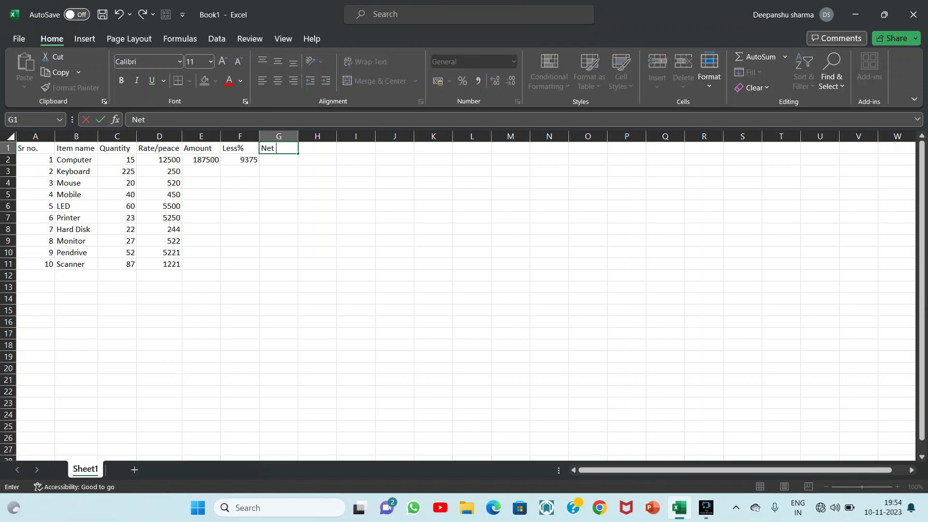
pyautogui.write(' Amount')
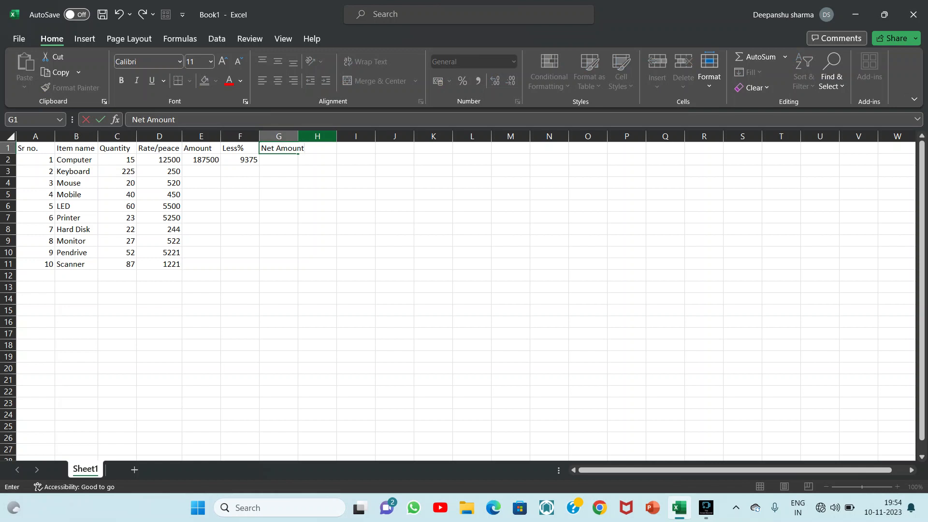
pyautogui.click(285, 136)
pyautogui.moveTo(297, 136); pyautogui.dragTo(306, 136)
# Calculate the Computer row's net amount in cell G2 with the formula =E2-F2
pyautogui.click(283, 159)
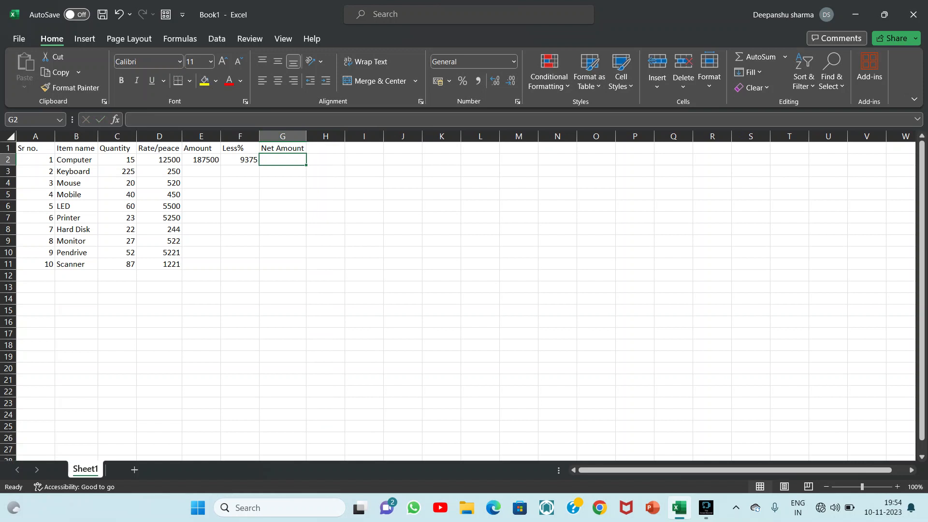
pyautogui.click(201, 160)
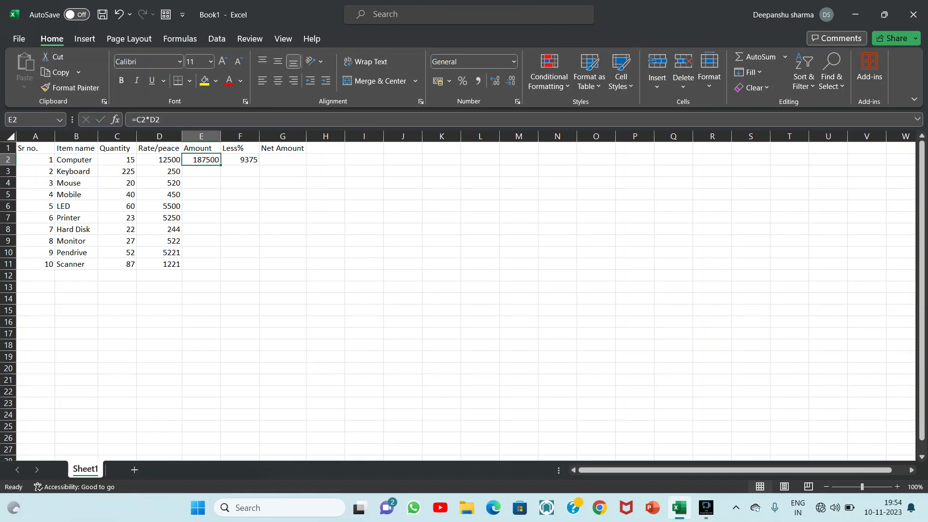
pyautogui.click(240, 159)
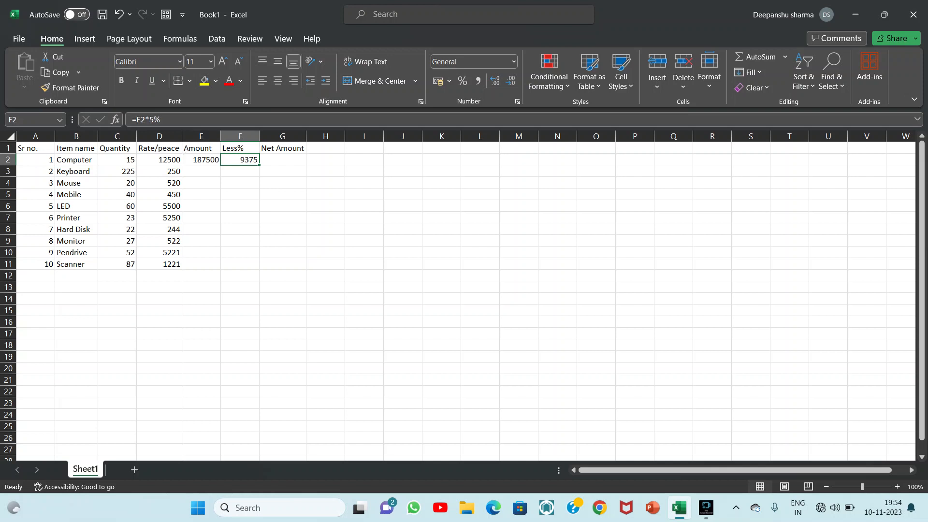
pyautogui.click(283, 159)
pyautogui.write('=')
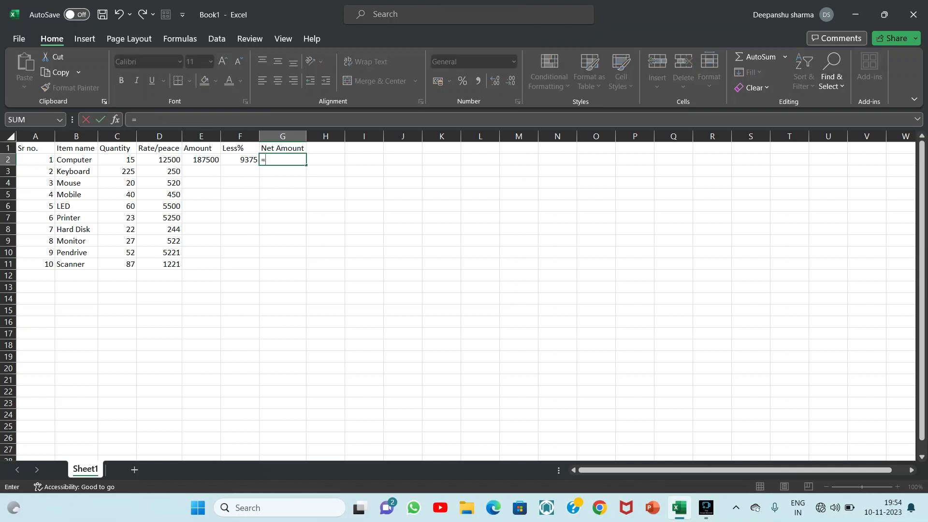
pyautogui.write('e2')
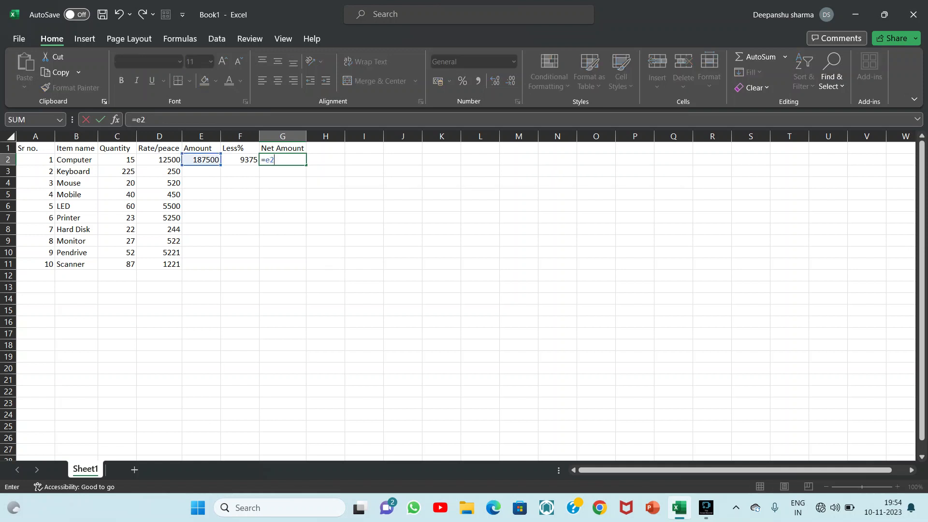
pyautogui.write('*')
pyautogui.write('f2')
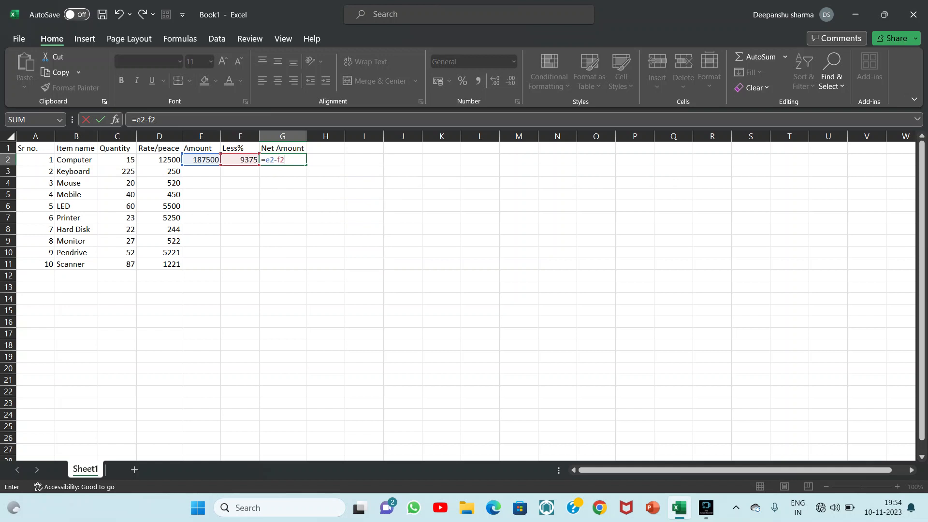
pyautogui.press('Return')
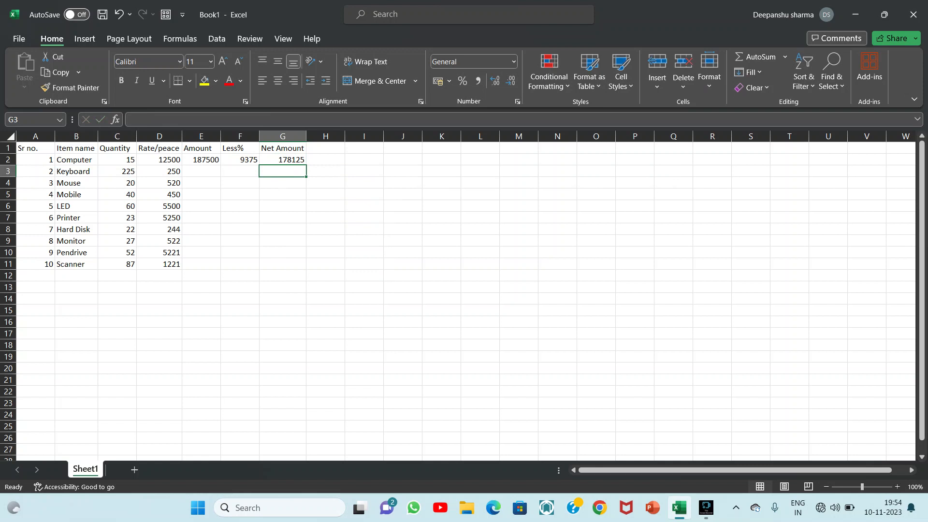
# Review the Computer row's quantity and rate and the formulas behind its Amount, Less% and Net Amount cells
pyautogui.click(117, 160)
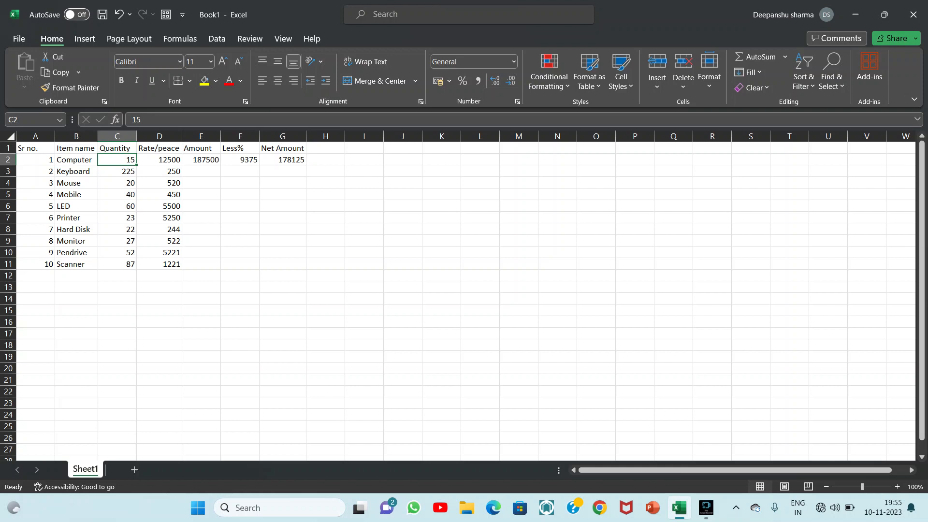
pyautogui.click(159, 160)
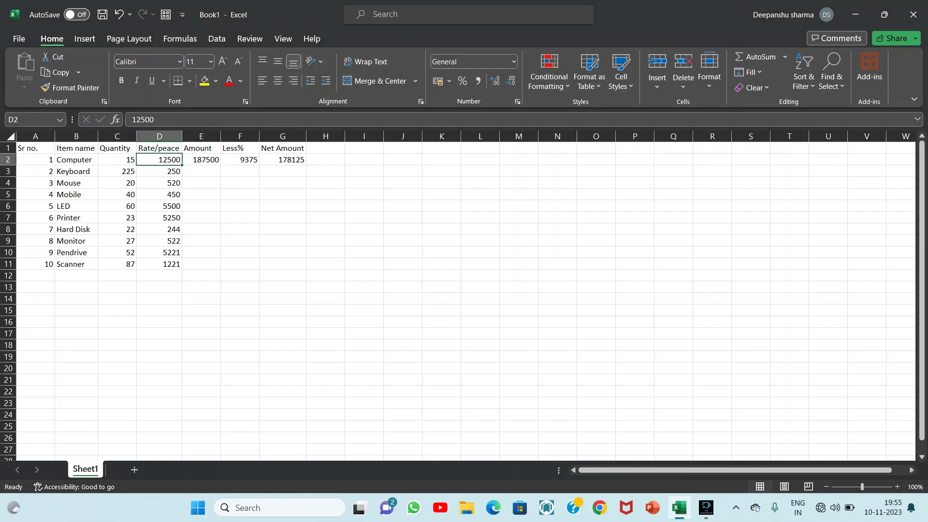
pyautogui.click(201, 160)
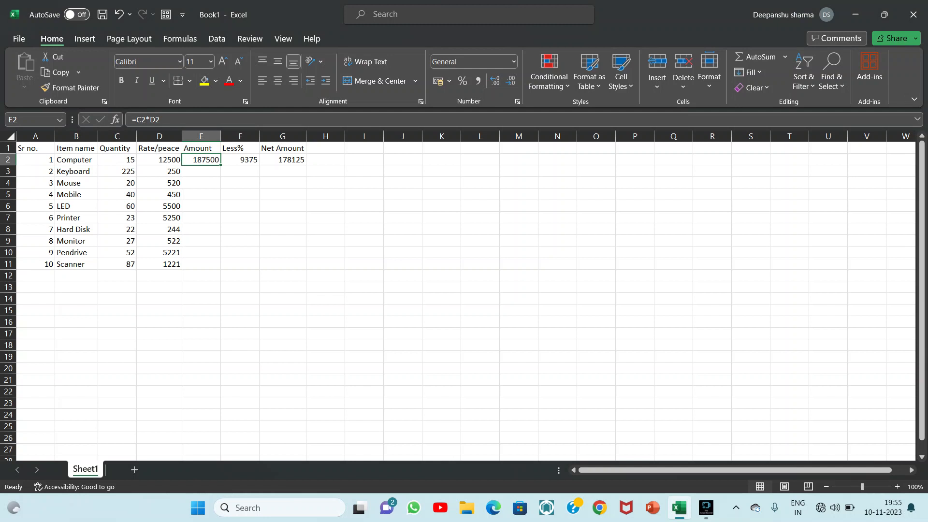
pyautogui.click(240, 160)
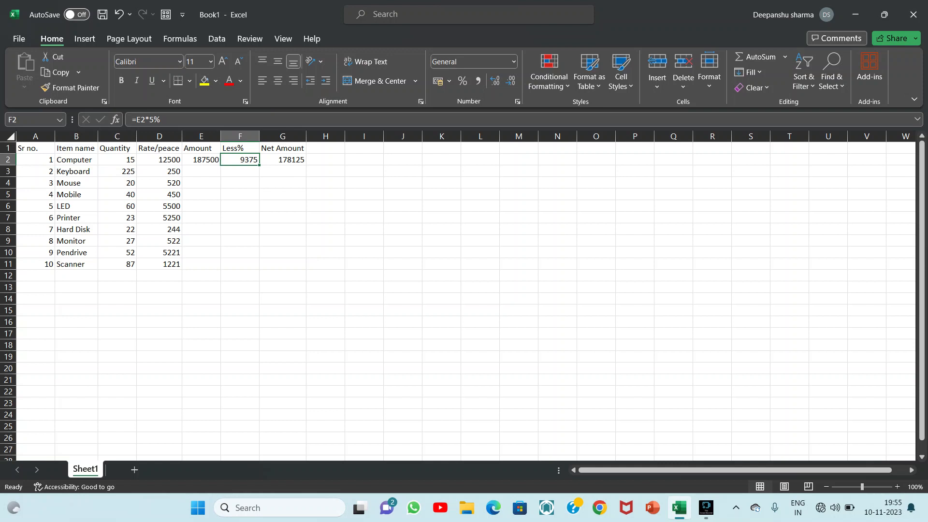
pyautogui.click(201, 160)
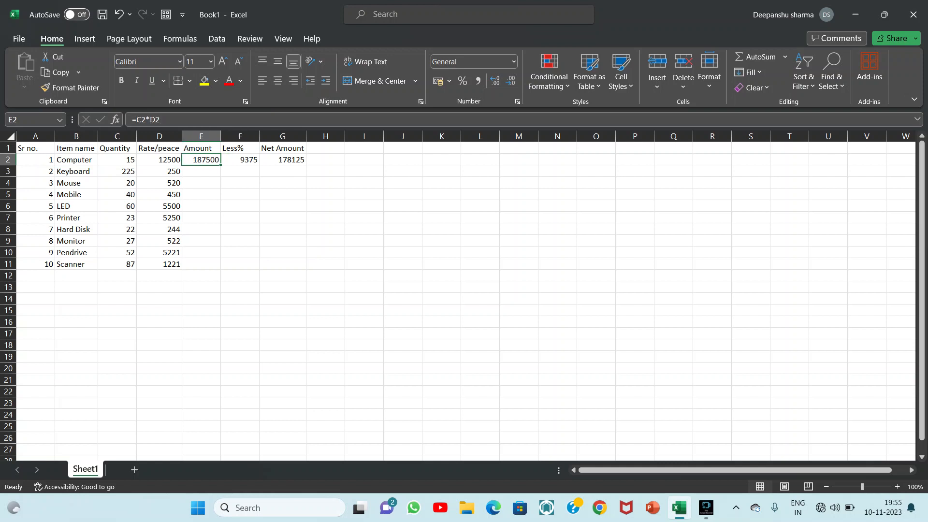
pyautogui.click(240, 171)
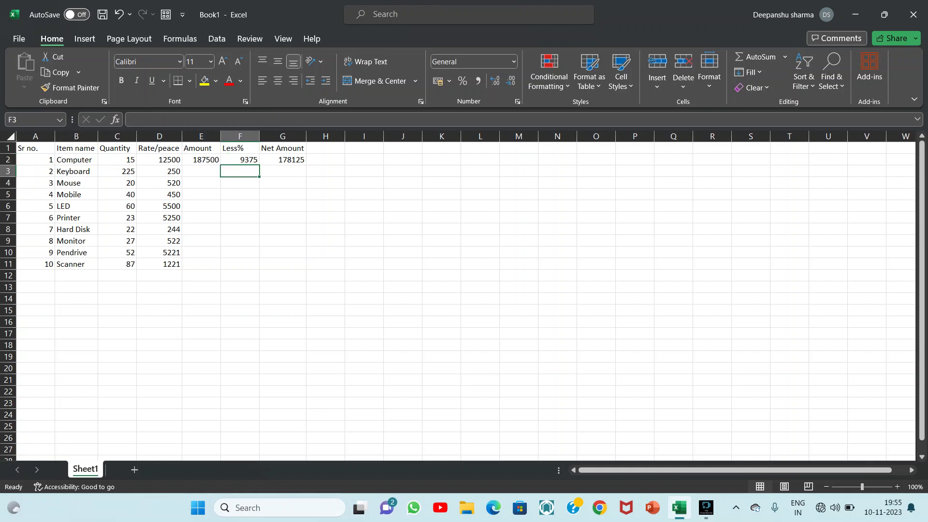
pyautogui.click(241, 160)
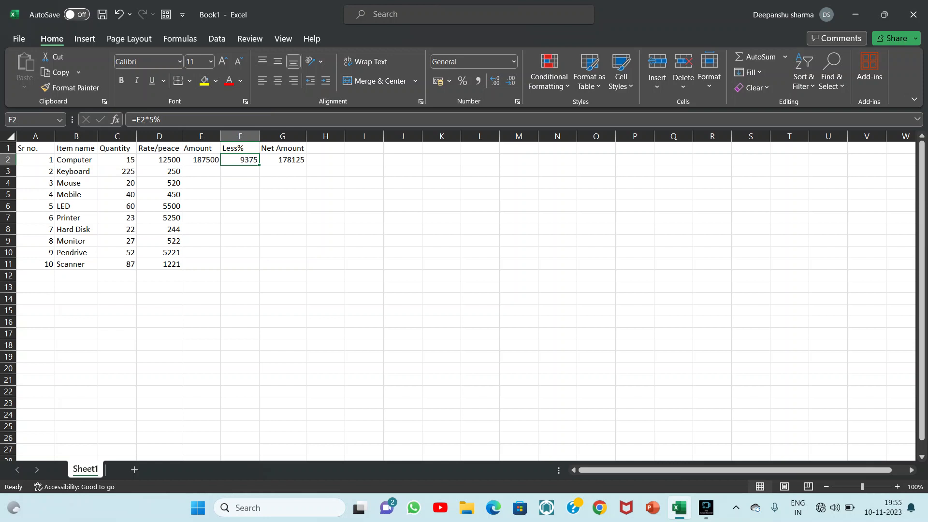
pyautogui.click(282, 160)
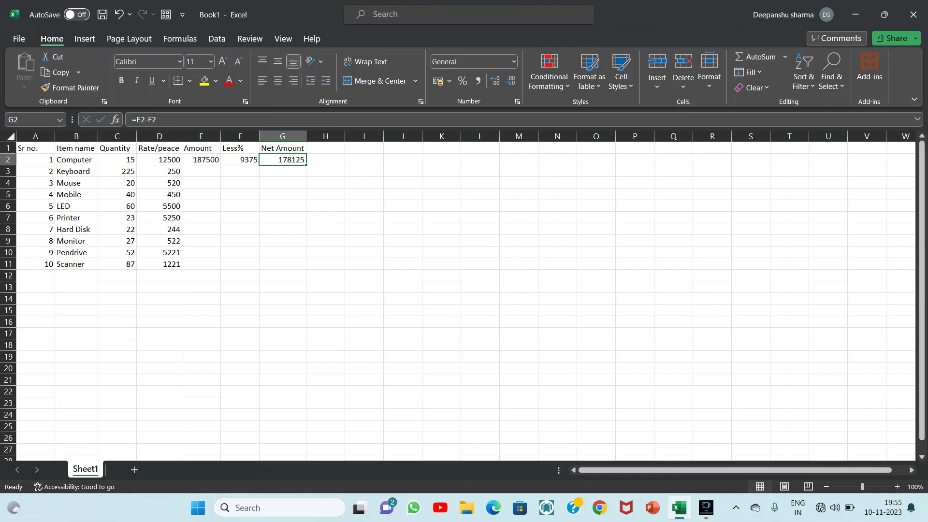
pyautogui.click(201, 136)
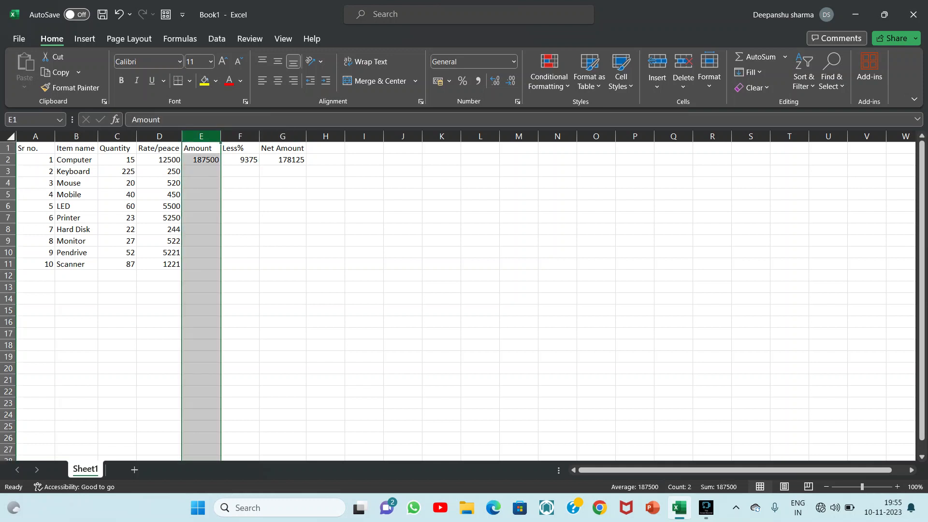
# Go through the whole Amount, Less% and Net Amount columns one by one to review the calculated fields
pyautogui.click(239, 136)
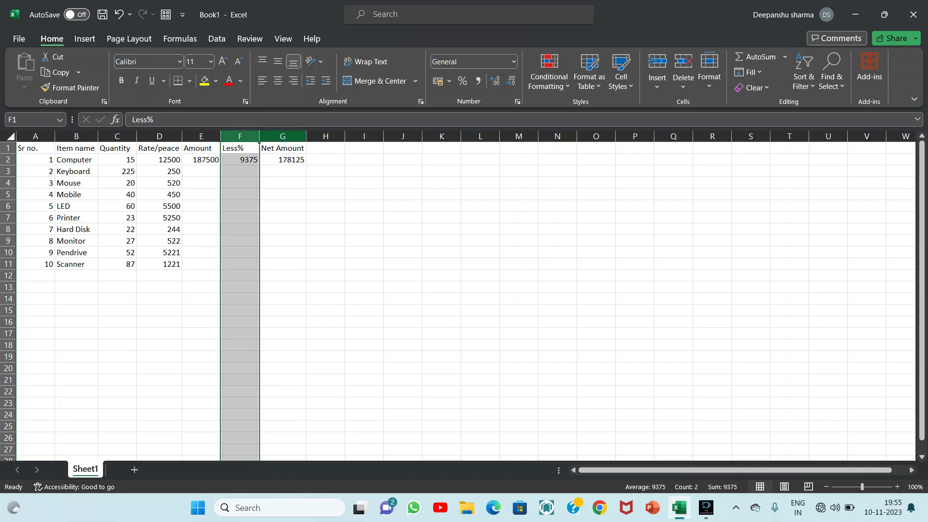
pyautogui.click(283, 136)
pyautogui.click(201, 136)
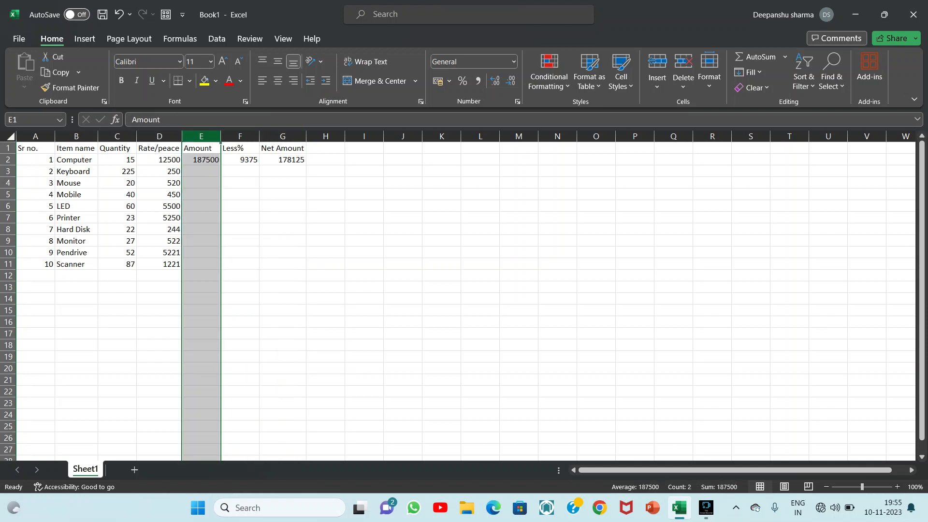
pyautogui.click(239, 137)
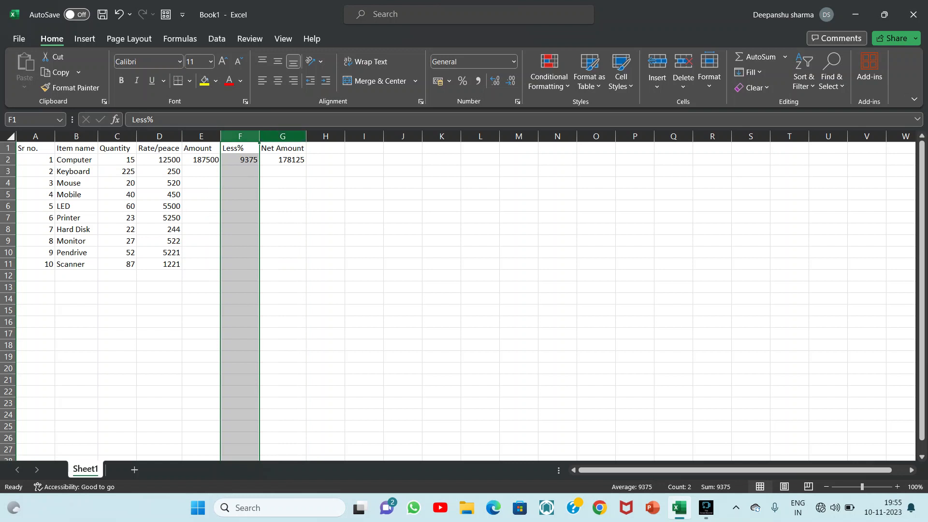
pyautogui.click(283, 136)
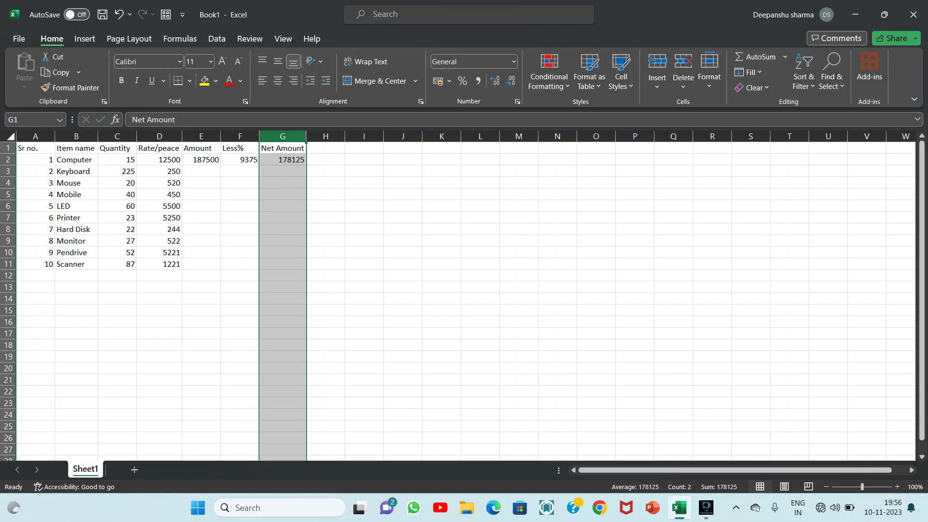
pyautogui.moveTo(706, 507)
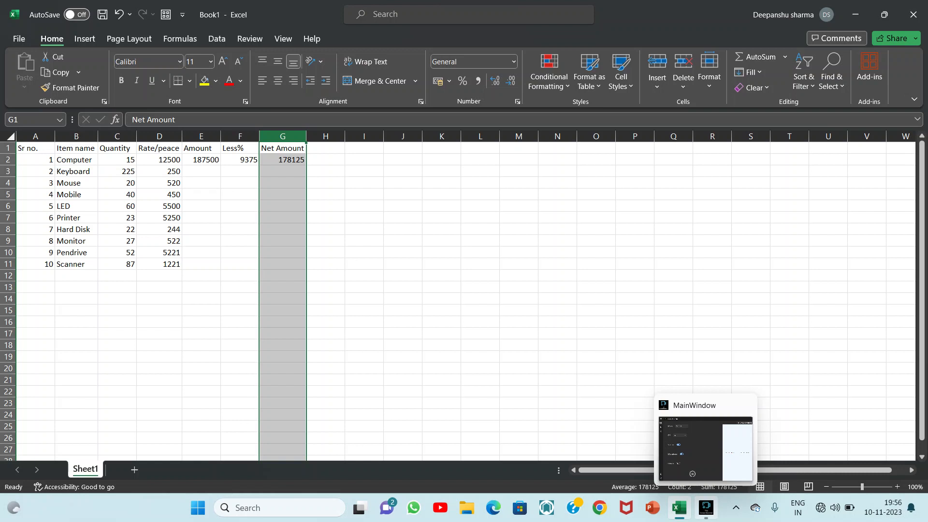
pyautogui.click(706, 508)
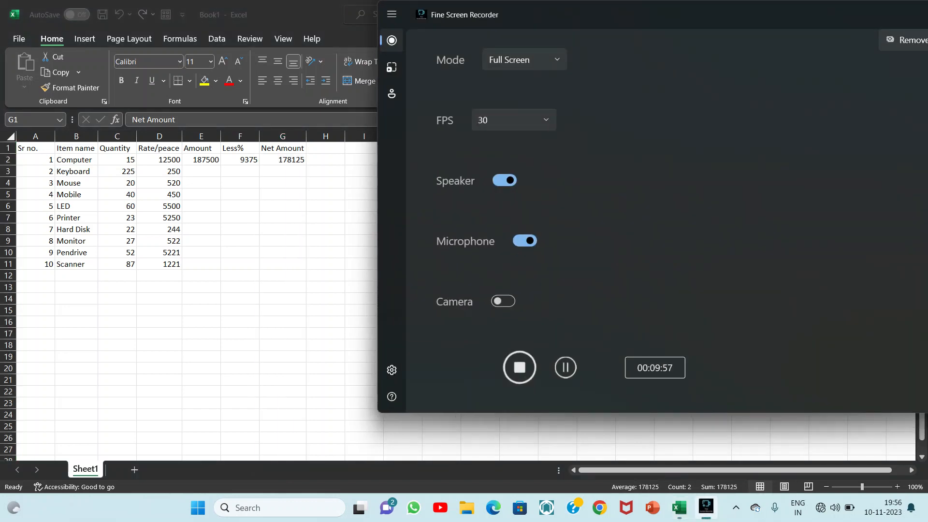